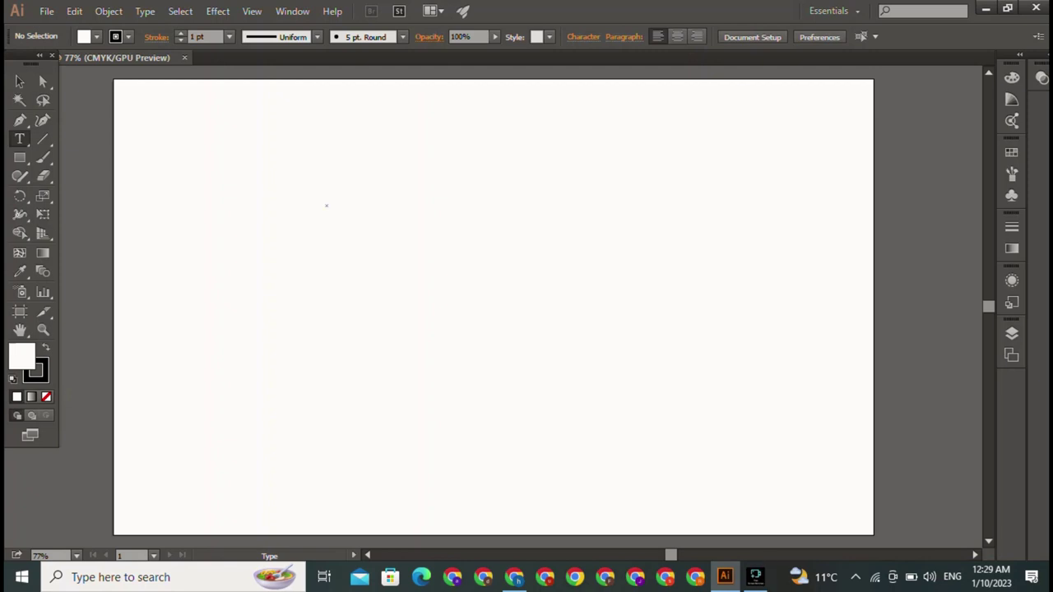
Delete a stray empty text object and place a fresh Type insertion point on the artboard.
{"action": "left_click", "coordinate": [329, 209]}
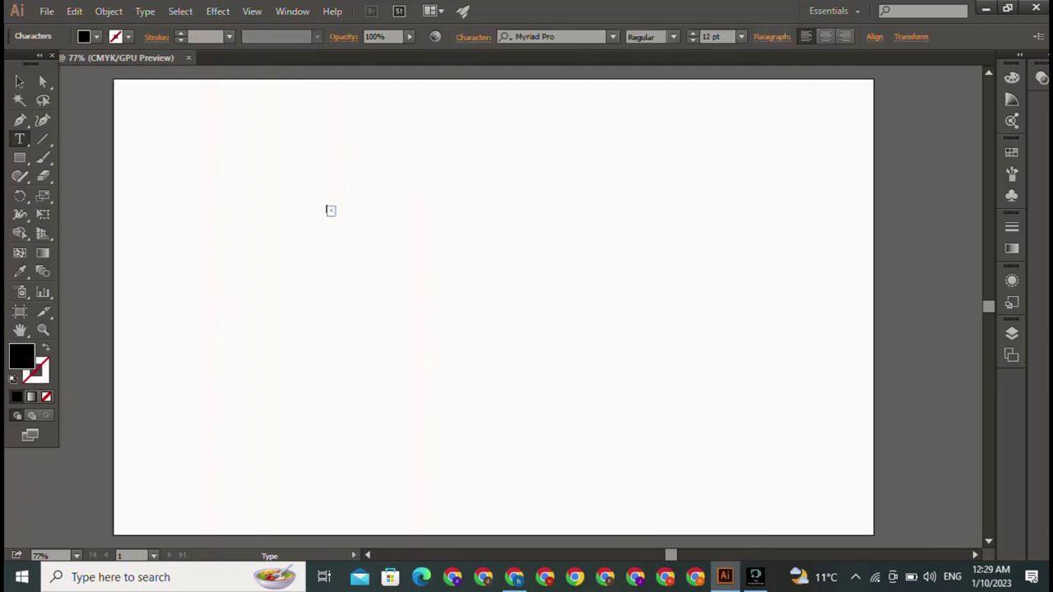
{"action": "left_click", "coordinate": [20, 82]}
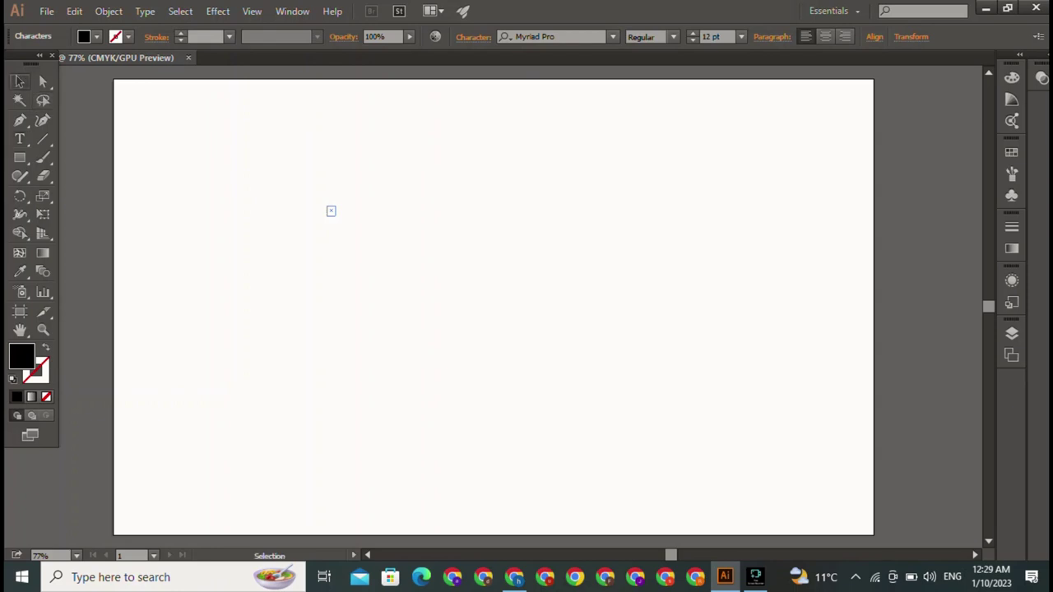
{"action": "key", "text": "Delete"}
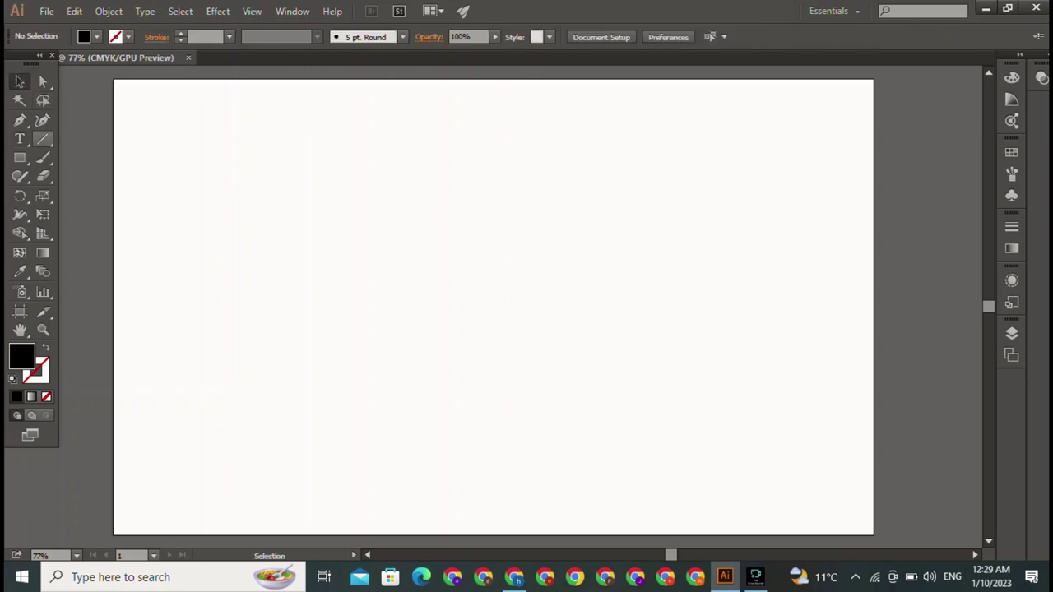
{"action": "left_click", "coordinate": [19, 139]}
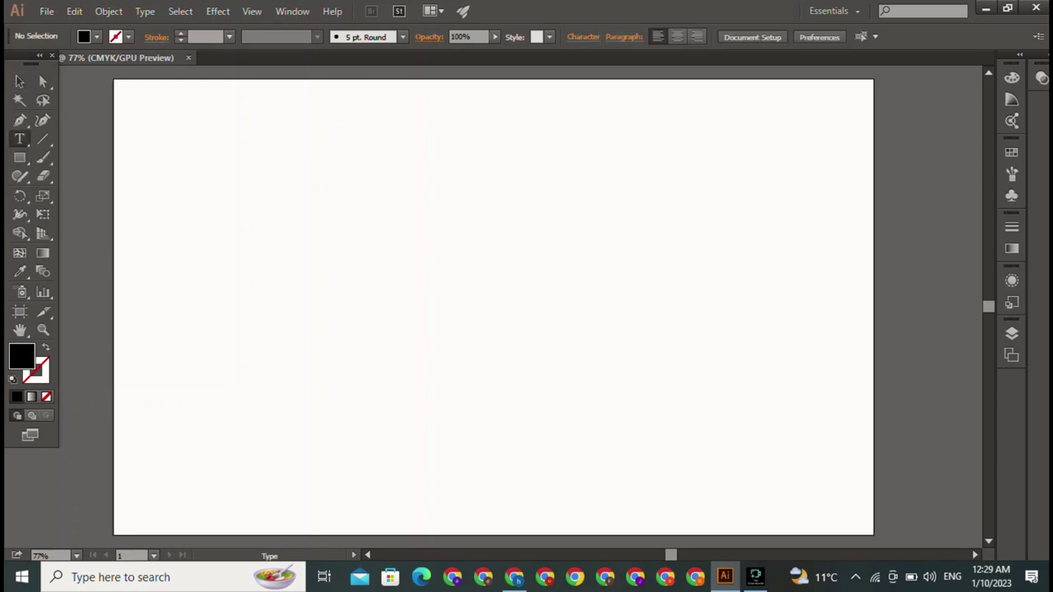
{"action": "left_click", "coordinate": [305, 215]}
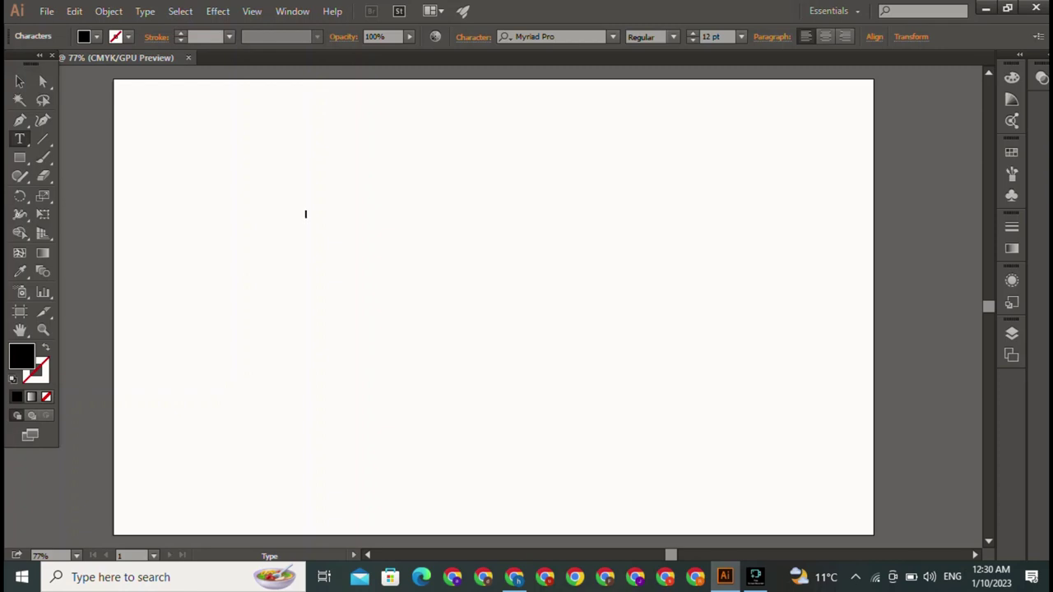
Type 'Faheem' and scale the text up to about 139 pt.
{"action": "type", "text": "Fahee"}
{"action": "type", "text": "m"}
{"action": "key", "text": "Escape"}
{"action": "left_click_drag", "start_coordinate": [333, 222], "coordinate": [598, 350]}
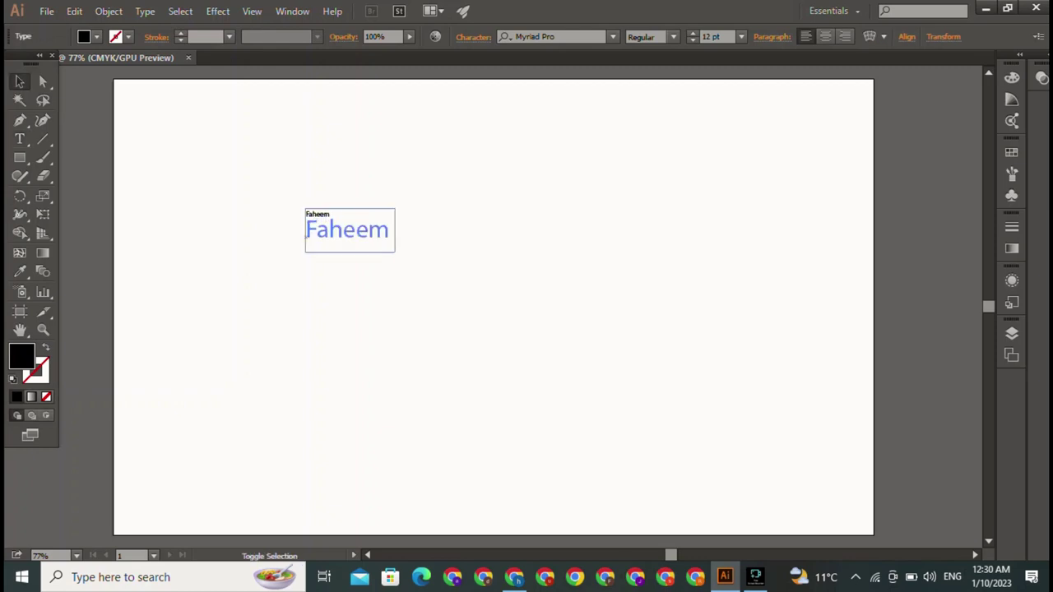
{"action": "left_click", "coordinate": [180, 10]}
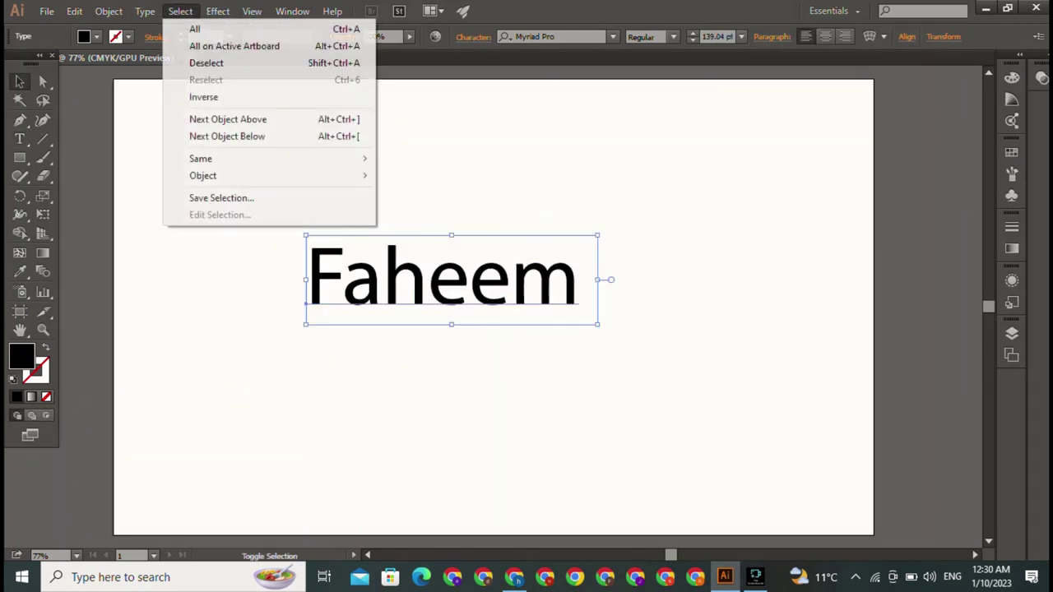
Change the Faheem text to UPPERCASE using Type > Change Case.
{"action": "left_click", "coordinate": [145, 11]}
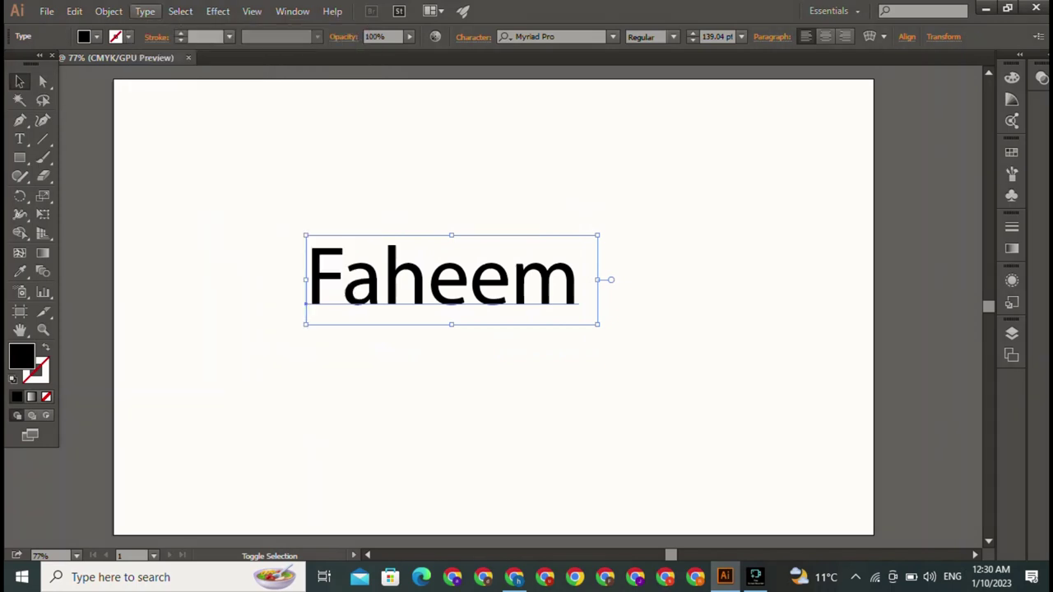
{"action": "left_click", "coordinate": [145, 10]}
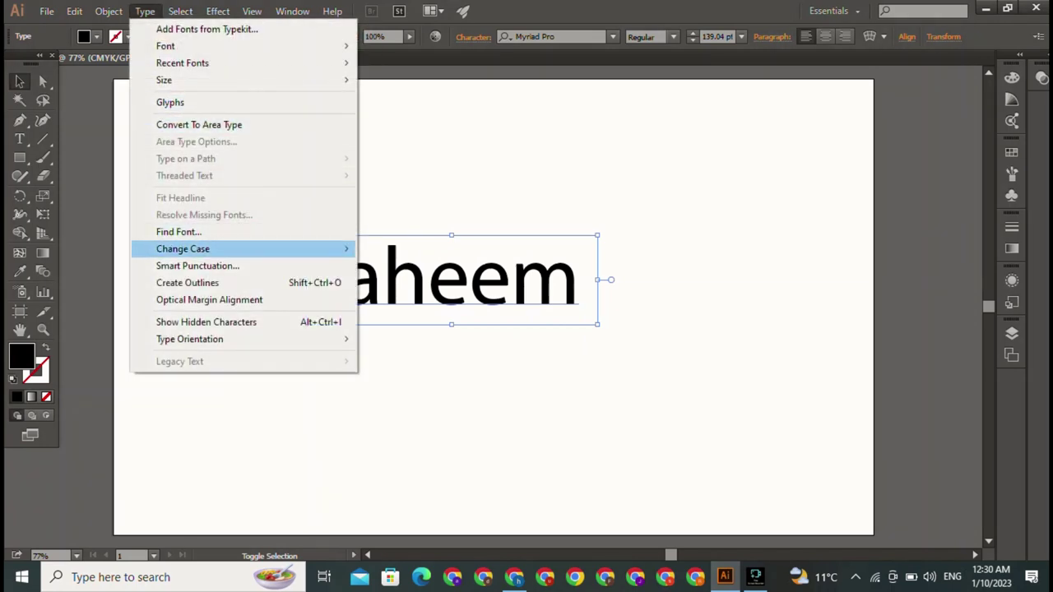
{"action": "left_click", "coordinate": [408, 244]}
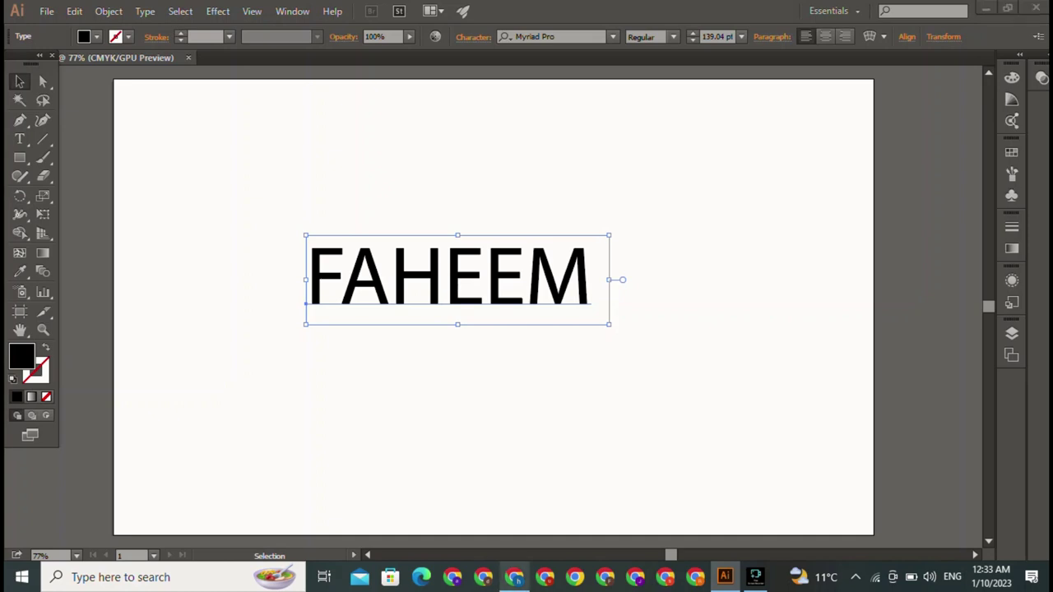
{"action": "left_click", "coordinate": [514, 576]}
Scroll through the YouTube Studio content list, then return to the FAHEEM artwork in Illustrator.
{"action": "left_click", "coordinate": [755, 577]}
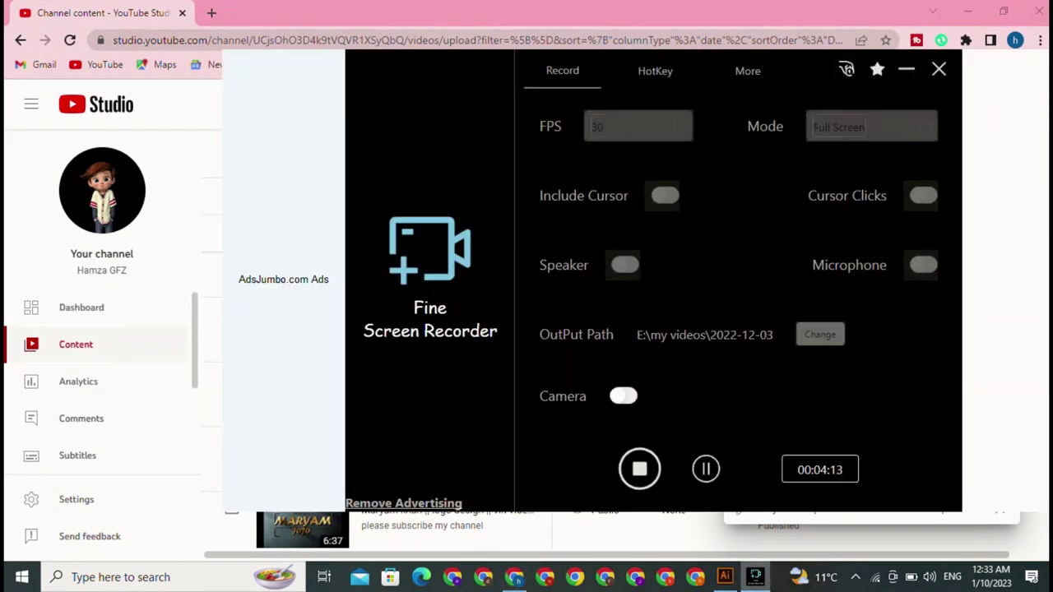
{"action": "left_click", "coordinate": [725, 577]}
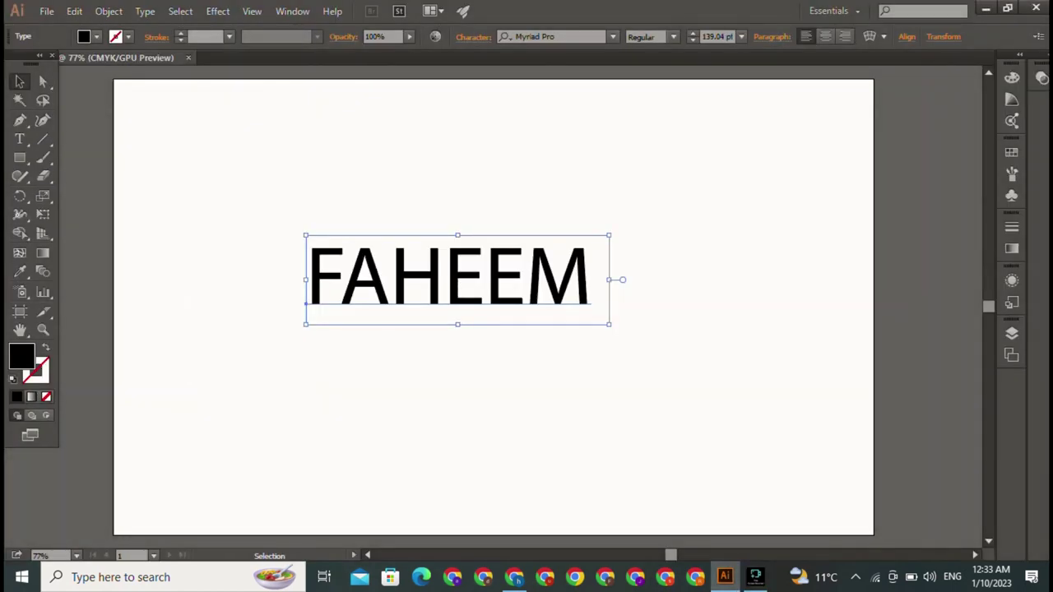
{"action": "left_click", "coordinate": [514, 576]}
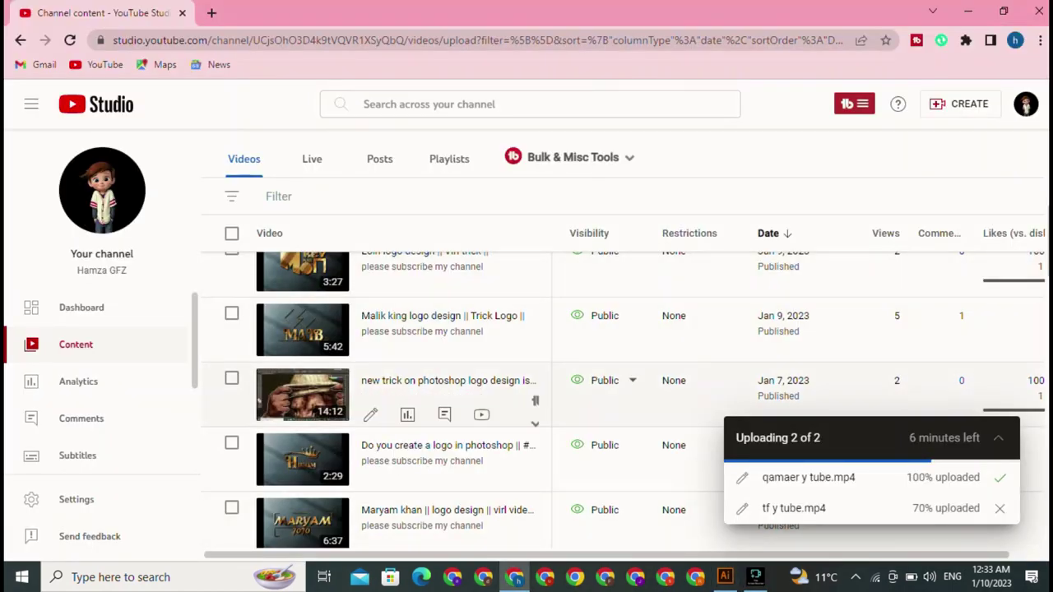
{"action": "scroll", "coordinate": [535, 502], "scroll_direction": "up", "scroll_amount": 3}
{"action": "scroll", "coordinate": [535, 502], "scroll_direction": "up", "scroll_amount": 3}
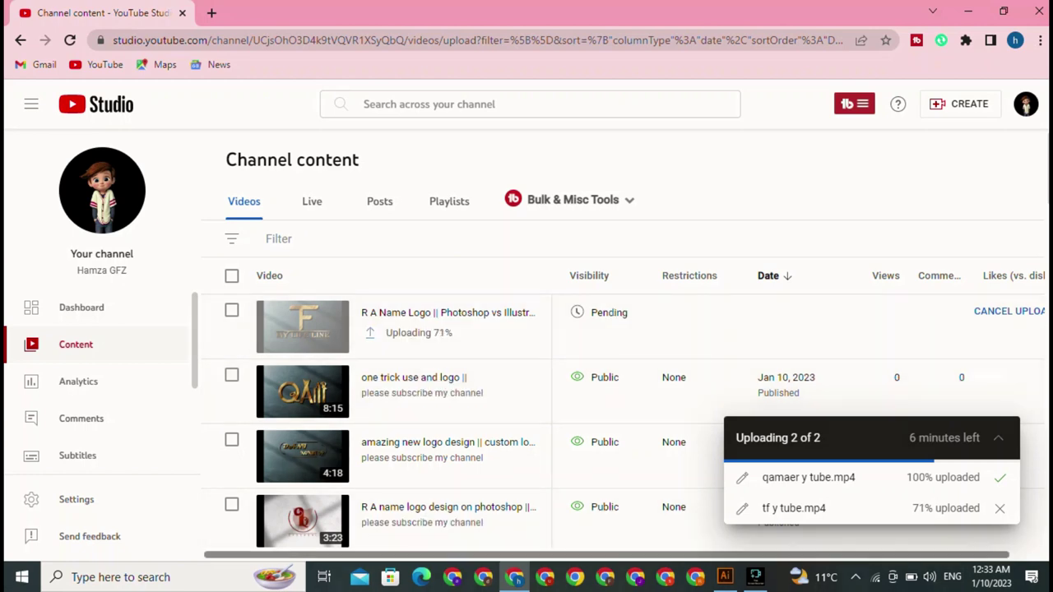
{"action": "left_click", "coordinate": [725, 576]}
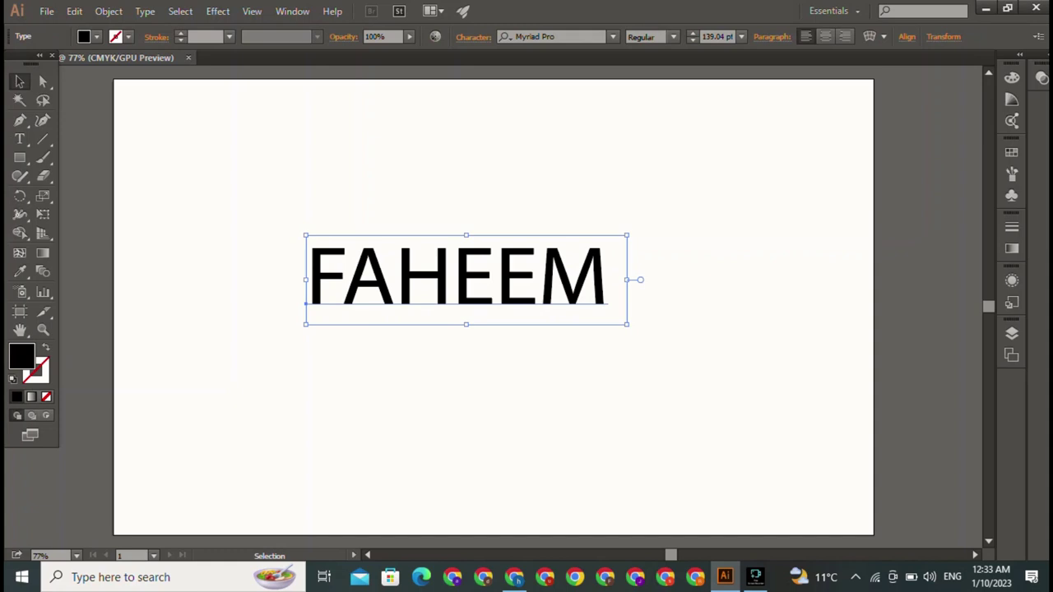
Apply the Home Christmas Regular font to FAHEEM, found by searching 'hom', then deselect.
{"action": "left_click", "coordinate": [535, 36]}
{"action": "key", "text": "BackSpace"}
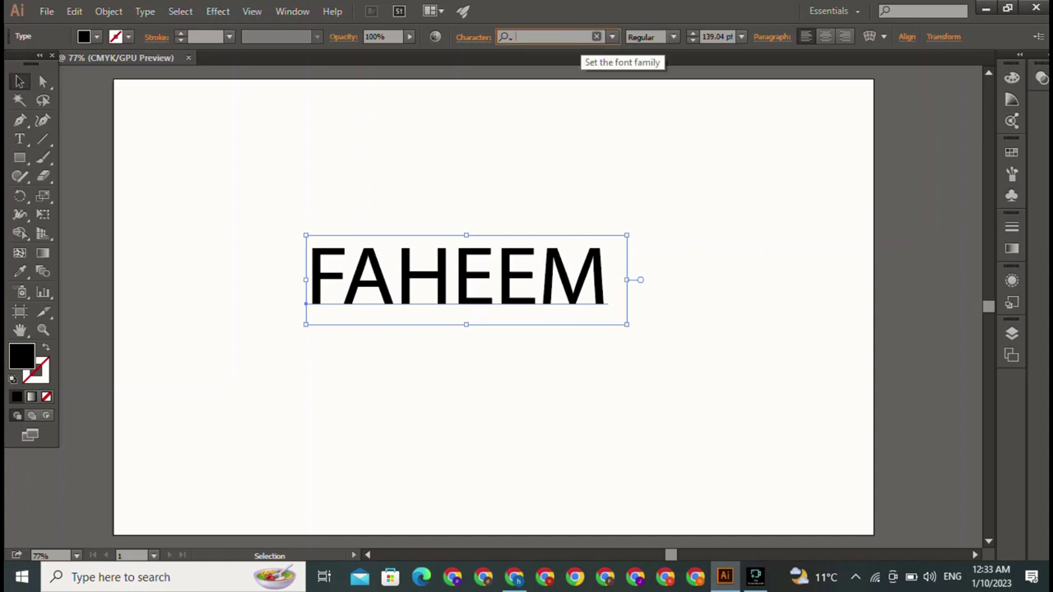
{"action": "type", "text": "h"}
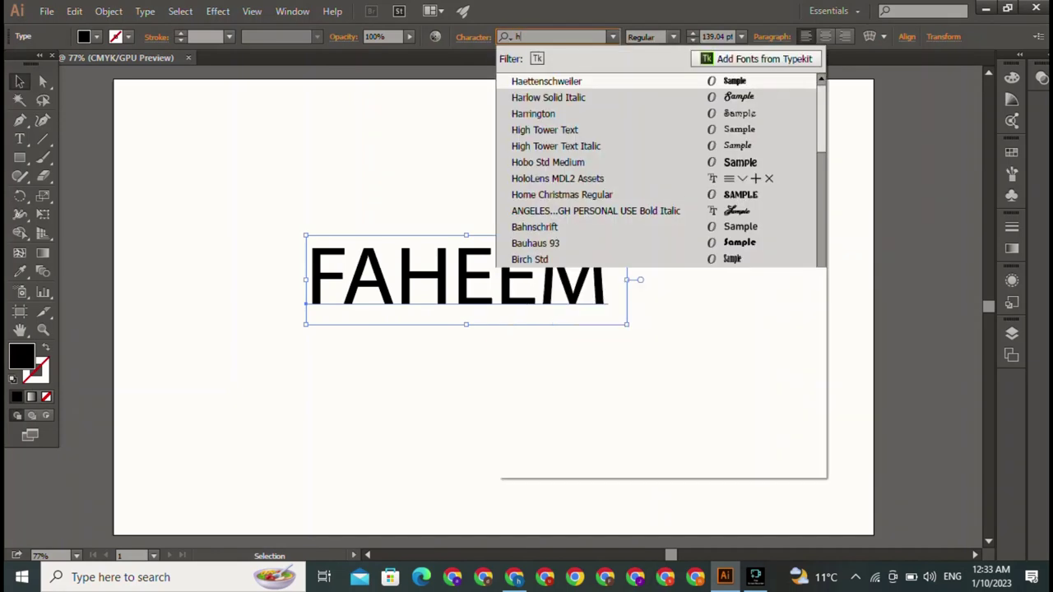
{"action": "type", "text": "om"}
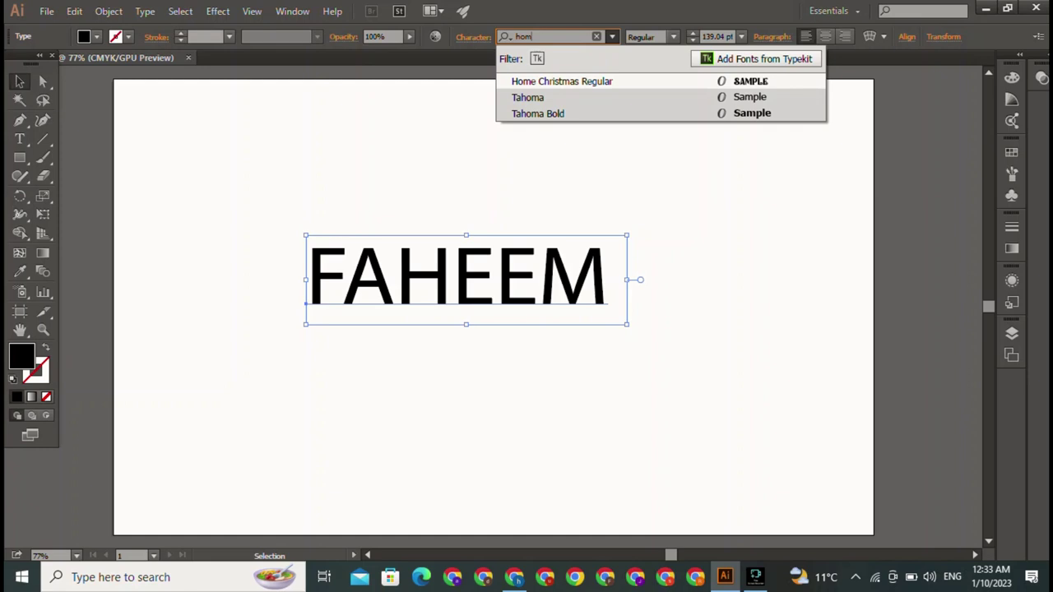
{"action": "key", "text": "Return"}
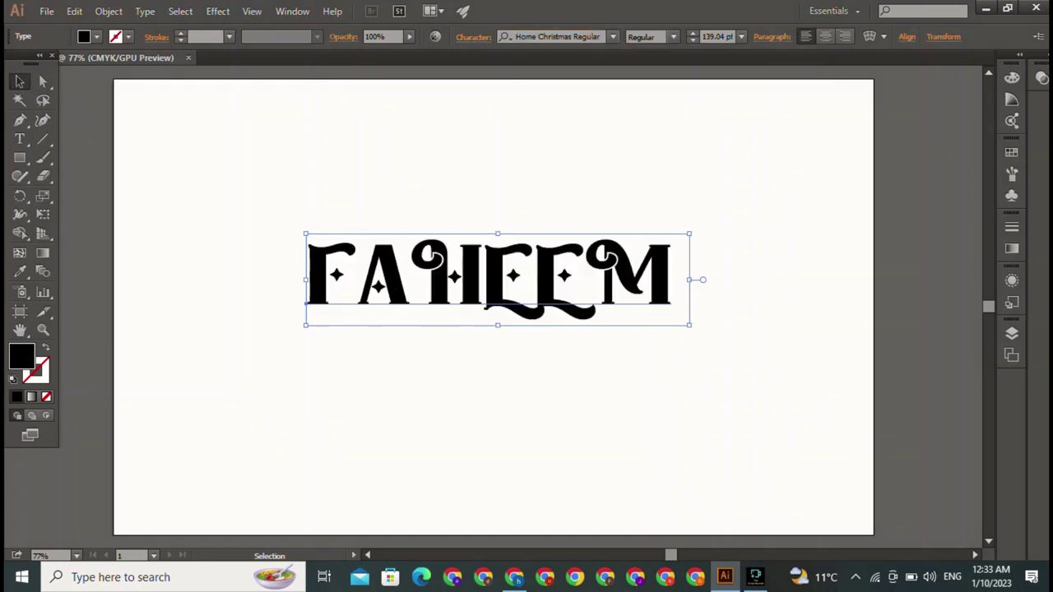
{"action": "key", "text": "ctrl+shift+a"}
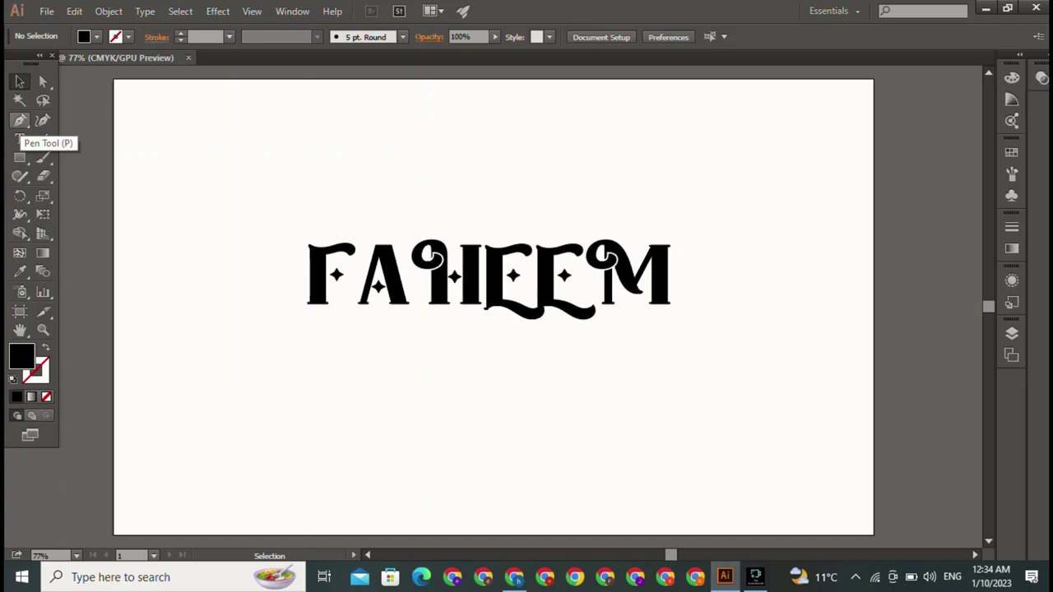
Show rulers, add an upper horizontal guide, and shrink FAHEEM to about 58 pt.
{"action": "key", "text": "ctrl+r"}
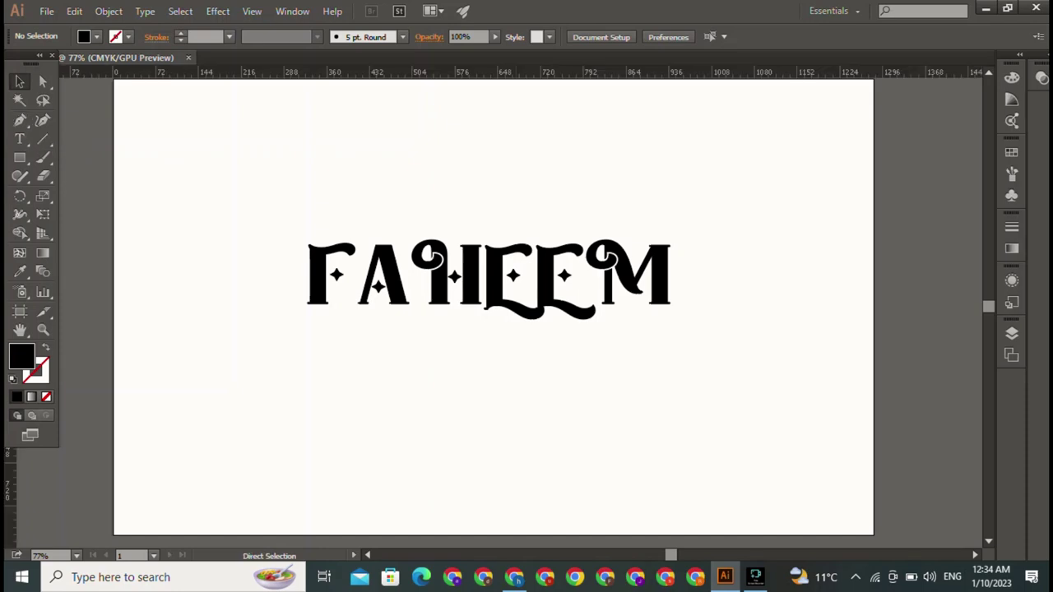
{"action": "left_click_drag", "start_coordinate": [493, 72], "coordinate": [493, 178]}
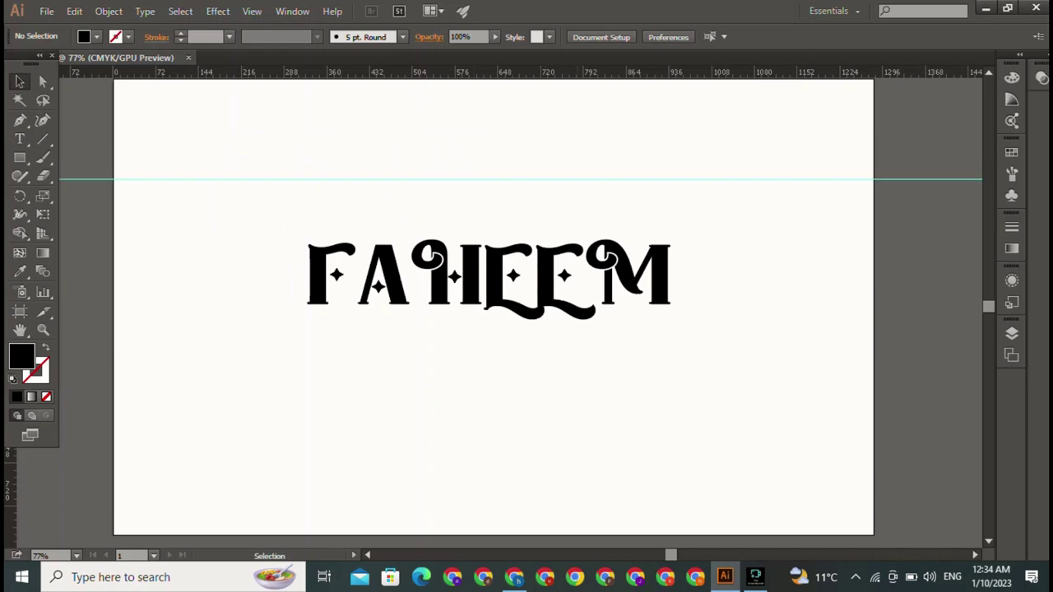
{"action": "left_click", "coordinate": [493, 280]}
{"action": "left_click_drag", "start_coordinate": [689, 234], "coordinate": [467, 287]}
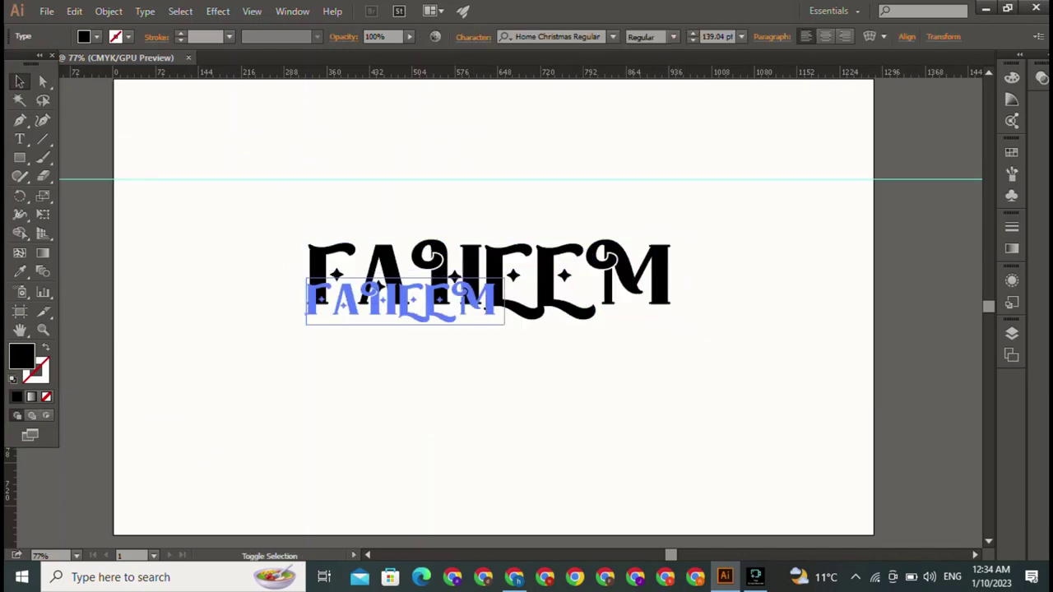
{"action": "left_click_drag", "start_coordinate": [383, 306], "coordinate": [827, 111]}
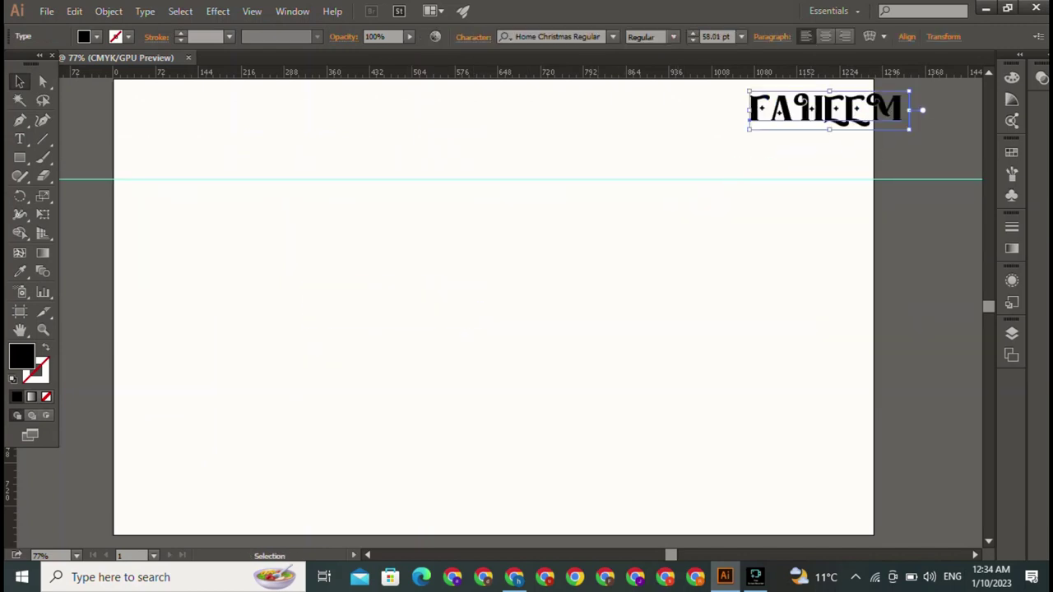
{"action": "left_click", "coordinate": [482, 170]}
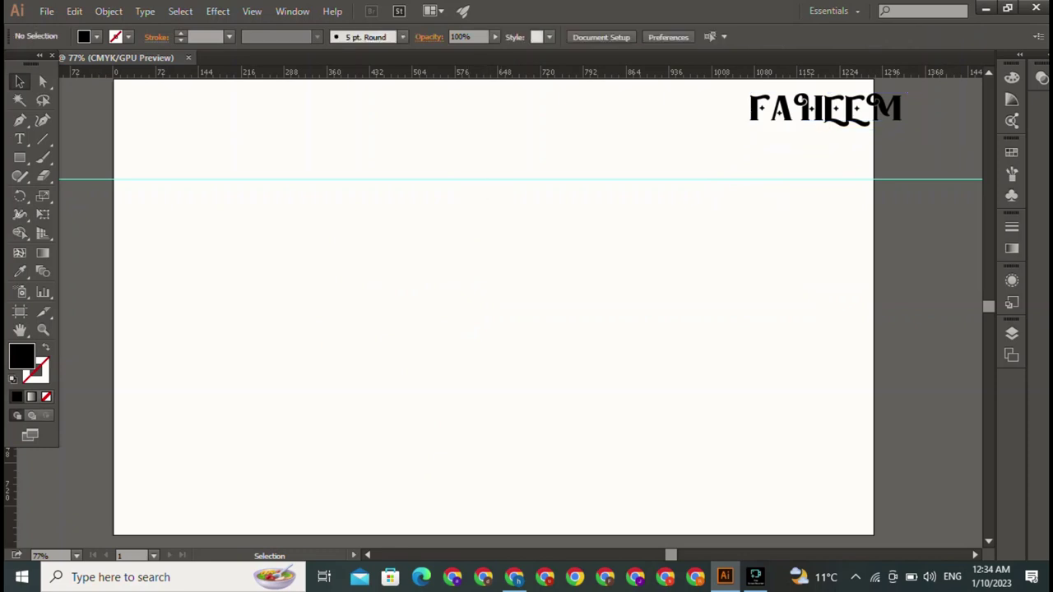
Add vertical guides either side of centre and a lower horizontal guide, then centre FAHEEM.
{"action": "left_click_drag", "start_coordinate": [7, 329], "coordinate": [352, 330]}
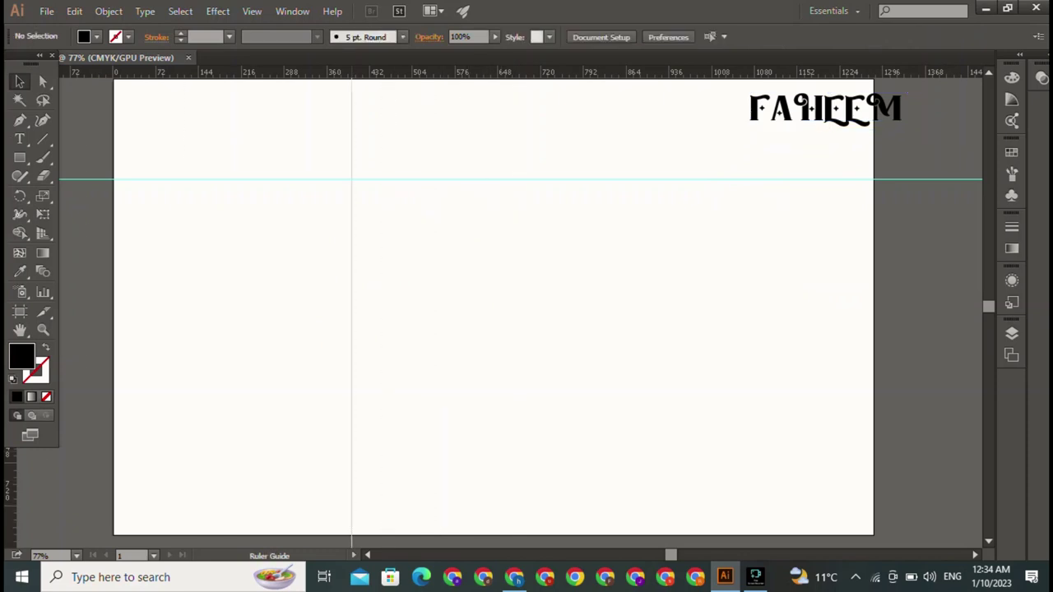
{"action": "left_click_drag", "start_coordinate": [7, 329], "coordinate": [646, 329]}
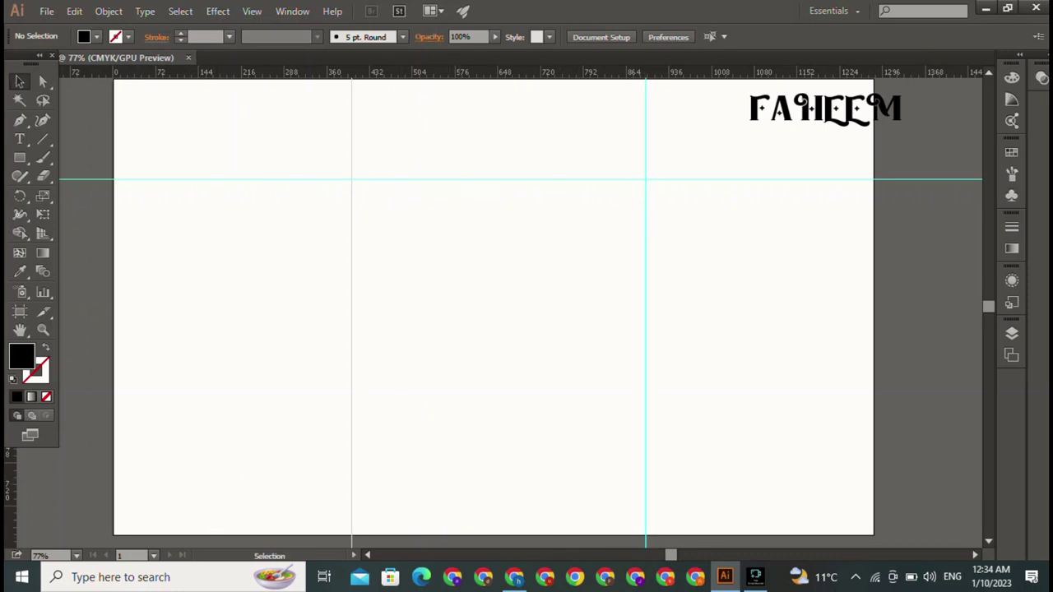
{"action": "left_click_drag", "start_coordinate": [494, 72], "coordinate": [494, 406]}
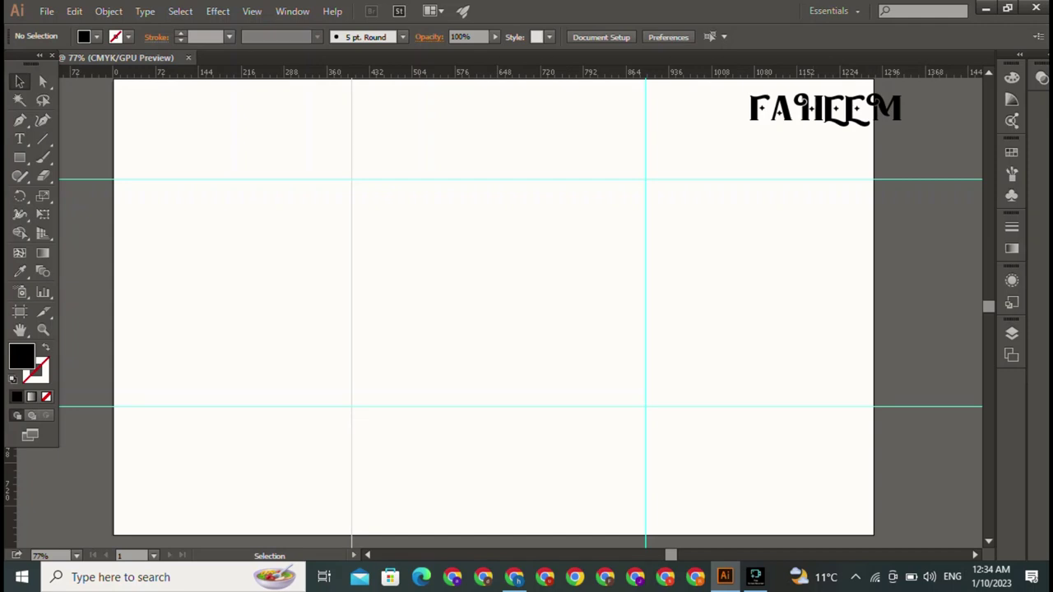
{"action": "left_click_drag", "start_coordinate": [823, 107], "coordinate": [508, 286]}
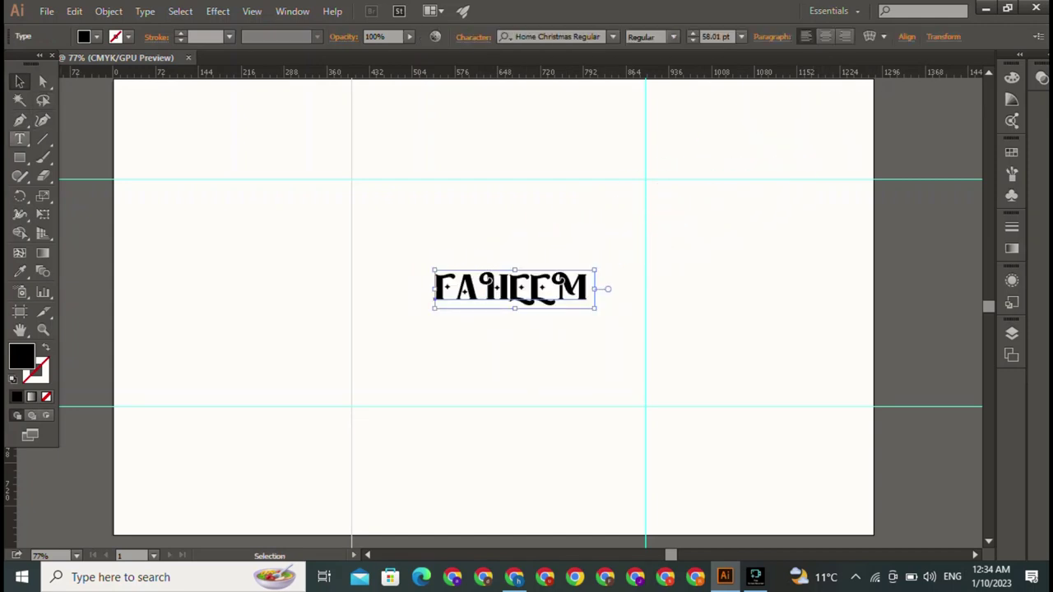
Draw a rectangle between the four guide intersections and set its fill to None.
{"action": "left_click", "coordinate": [19, 158]}
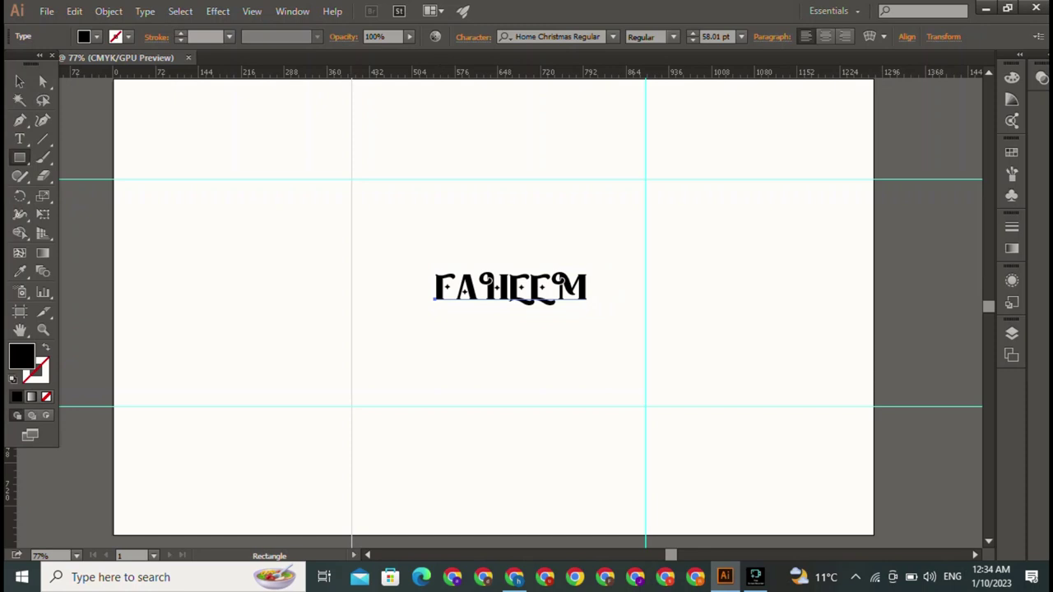
{"action": "mouse_move", "coordinate": [352, 179]}
{"action": "left_mouse_down"}
{"action": "mouse_move", "coordinate": [678, 416]}
{"action": "mouse_move", "coordinate": [648, 407]}
{"action": "left_mouse_up"}
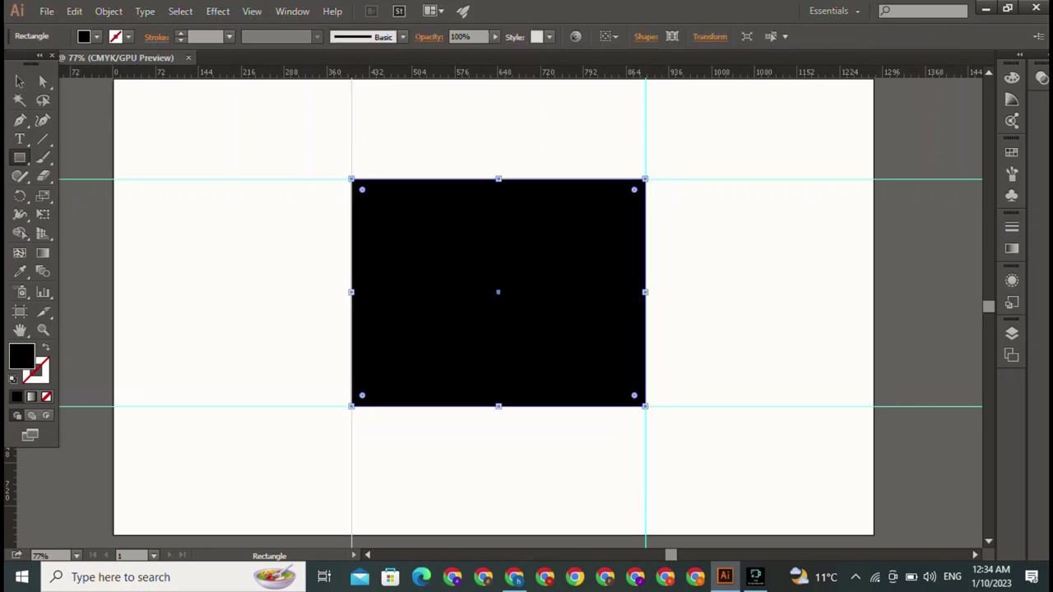
{"action": "left_click", "coordinate": [97, 36]}
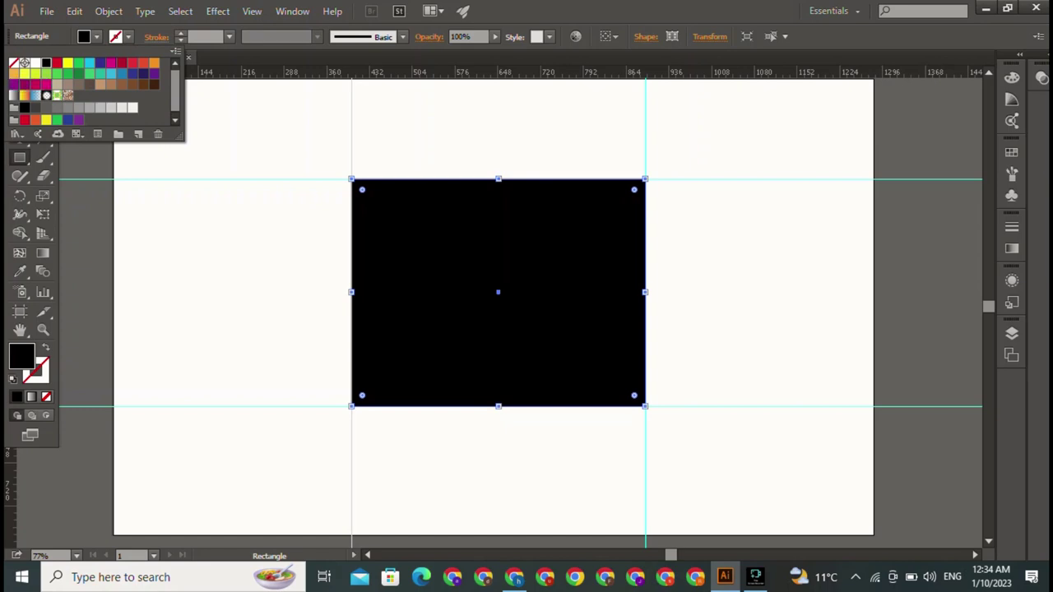
{"action": "left_click", "coordinate": [13, 62]}
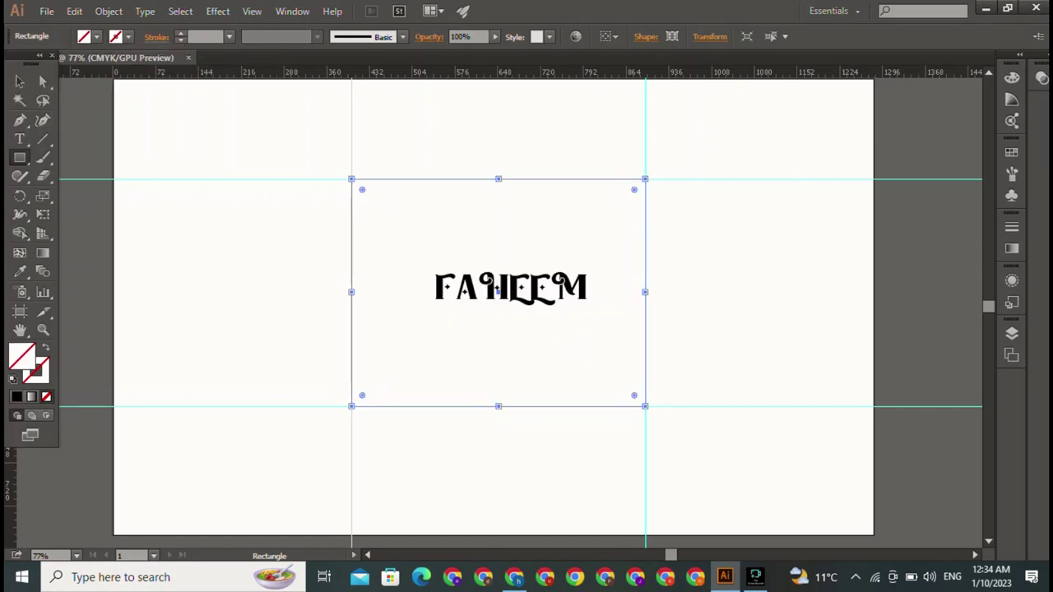
Give the rectangle a black 2 pt stroke with the tapered elliptical Width Profile 1.
{"action": "left_click", "coordinate": [129, 36]}
{"action": "left_click", "coordinate": [46, 63]}
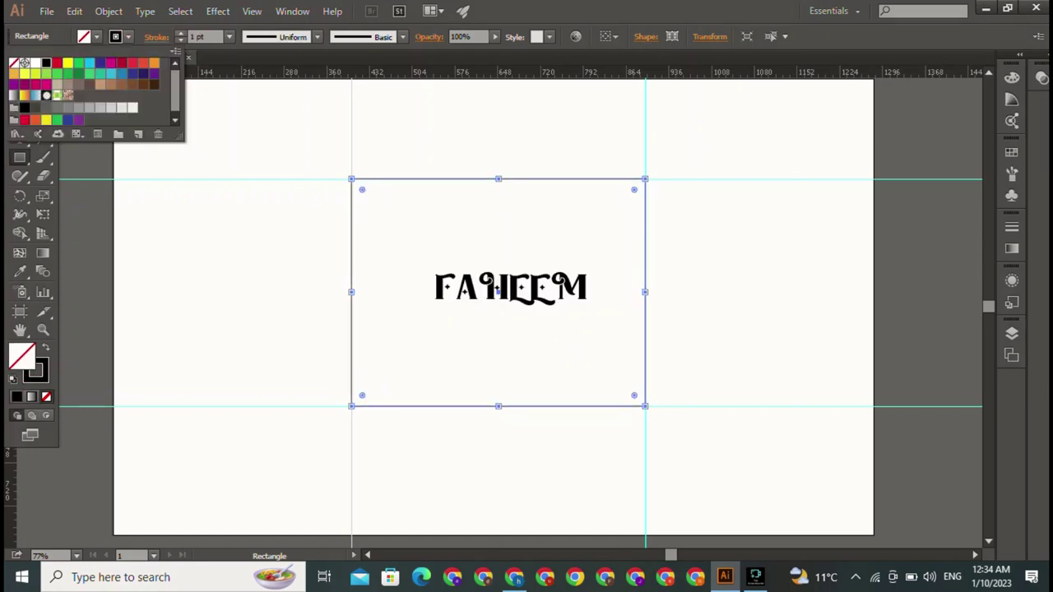
{"action": "left_click", "coordinate": [180, 33]}
{"action": "left_click", "coordinate": [498, 291]}
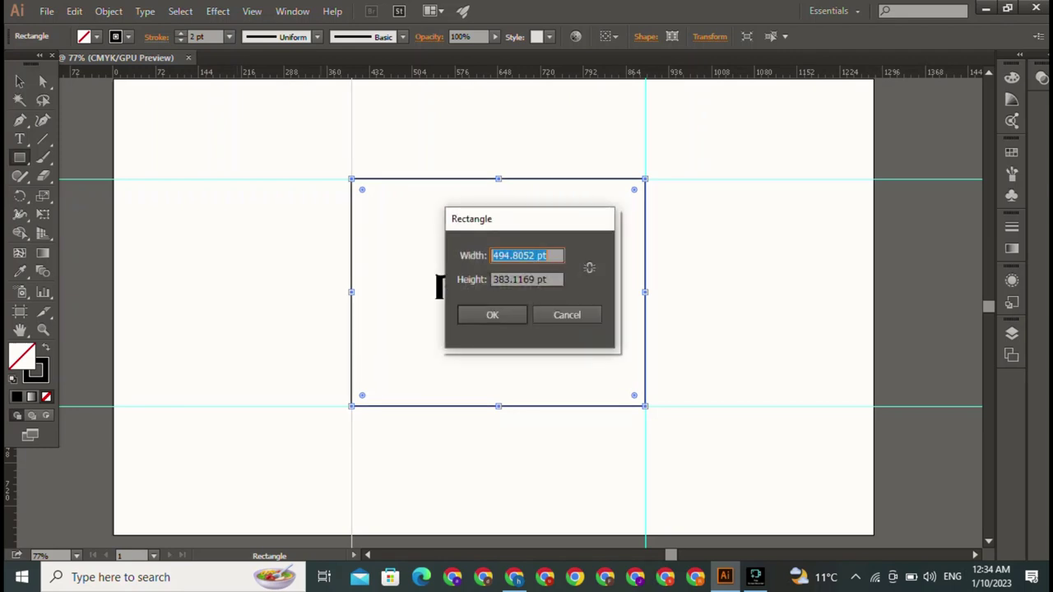
{"action": "left_click", "coordinate": [565, 313]}
{"action": "key", "text": "v"}
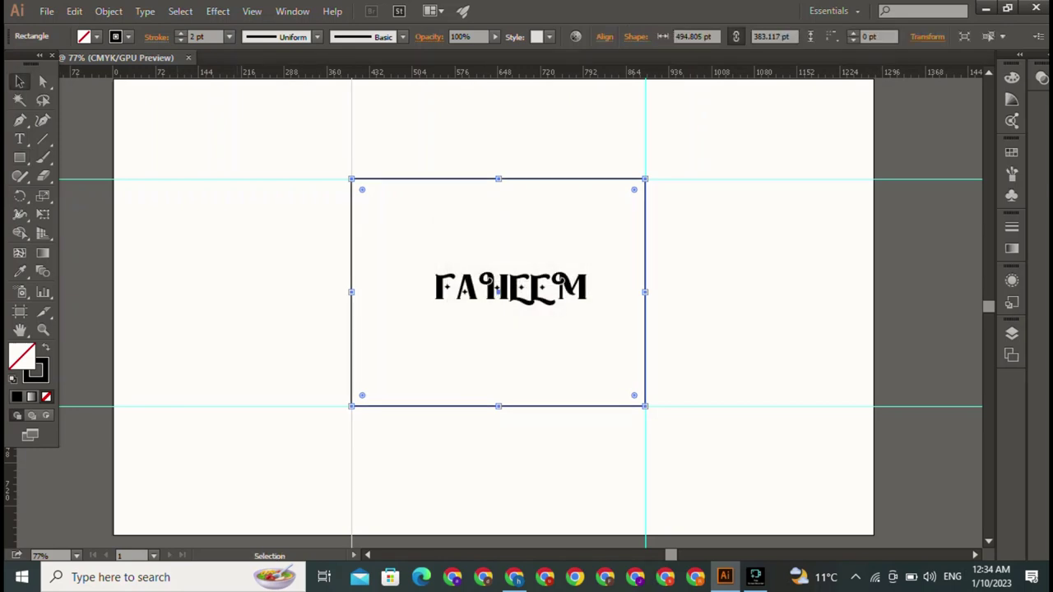
{"action": "left_click", "coordinate": [317, 36]}
{"action": "left_click", "coordinate": [268, 85]}
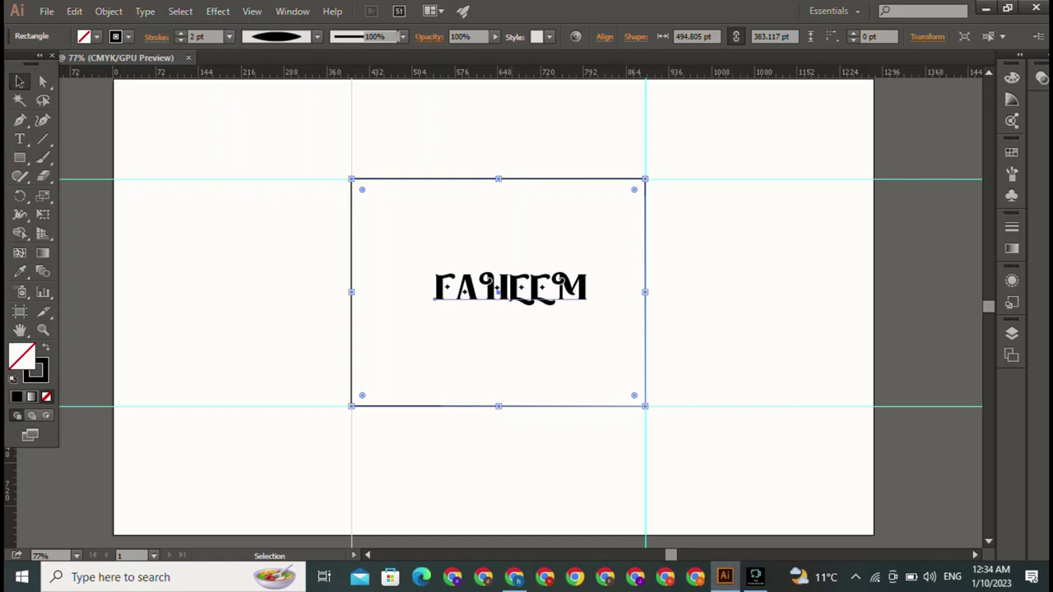
{"action": "left_click", "coordinate": [510, 288]}
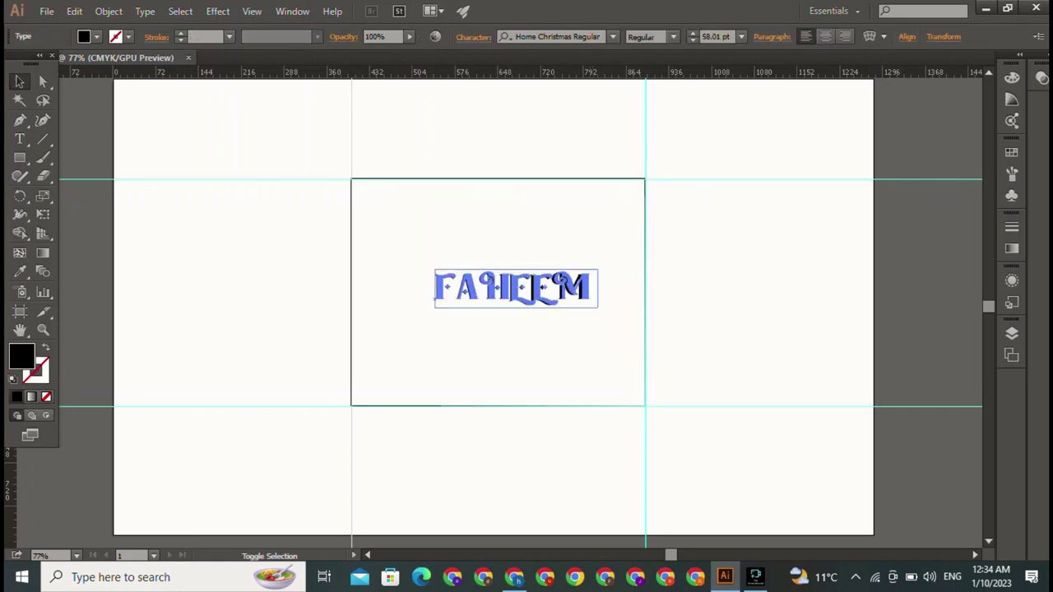
Scale FAHEEM up to about 93.5 pt and centre it inside the rectangle frame.
{"action": "left_click_drag", "start_coordinate": [594, 269], "coordinate": [653, 257]}
{"action": "left_click_drag", "start_coordinate": [535, 284], "coordinate": [477, 271]}
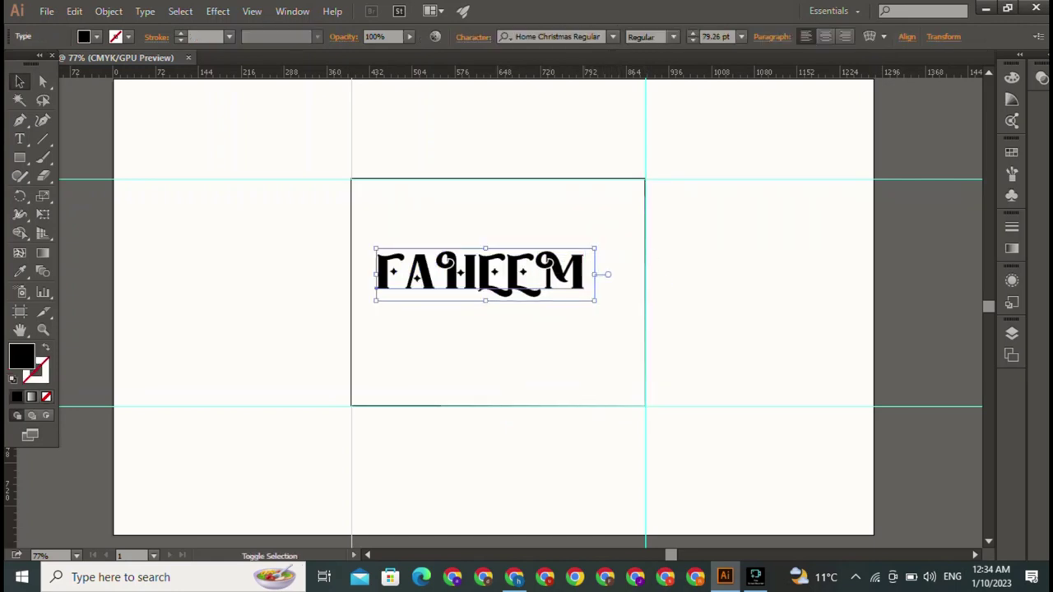
{"action": "left_click", "coordinate": [477, 271], "text": "shift"}
{"action": "left_click_drag", "start_coordinate": [611, 245], "coordinate": [633, 239]}
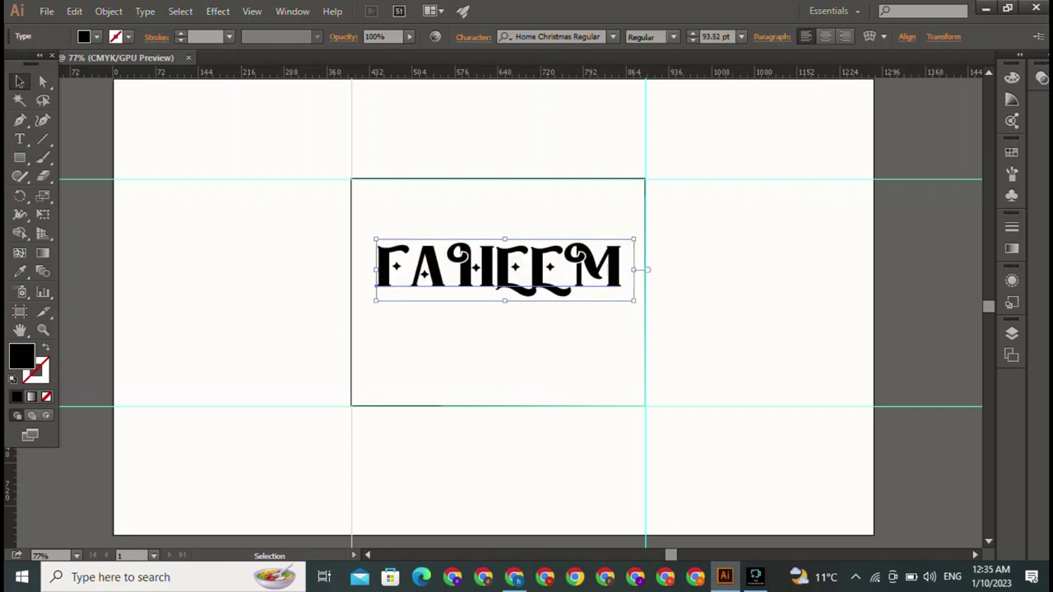
{"action": "mouse_move", "coordinate": [502, 272]}
{"action": "left_mouse_down"}
{"action": "mouse_move", "coordinate": [502, 252]}
{"action": "mouse_move", "coordinate": [502, 280]}
{"action": "left_mouse_up"}
{"action": "key", "text": "ctrl+shift+a"}
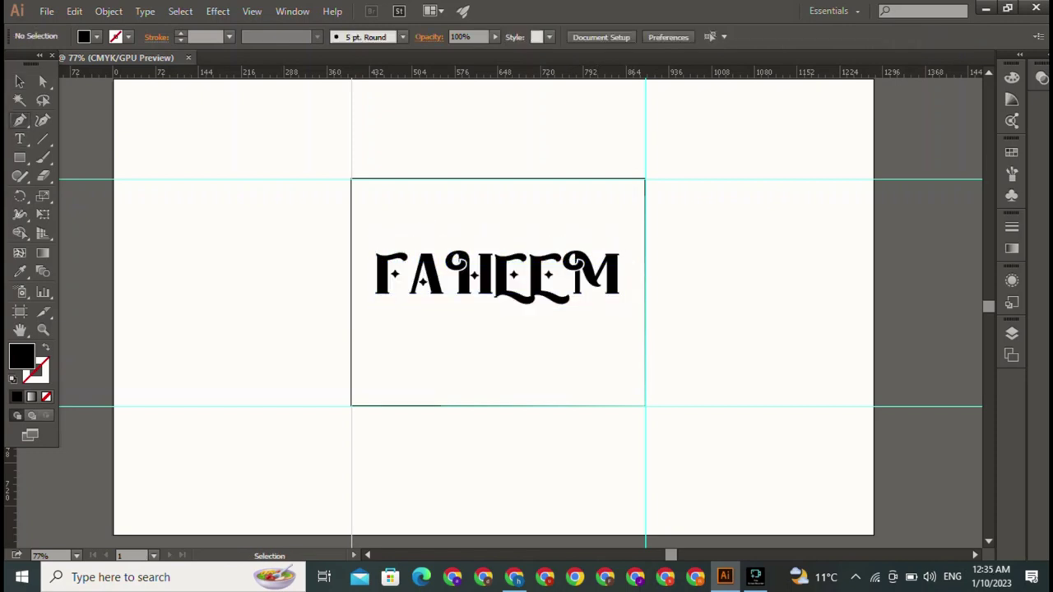
Draw a straight horizontal line just beneath FAHEEM with the Pen tool.
{"action": "key", "text": "p"}
{"action": "left_click", "coordinate": [379, 308]}
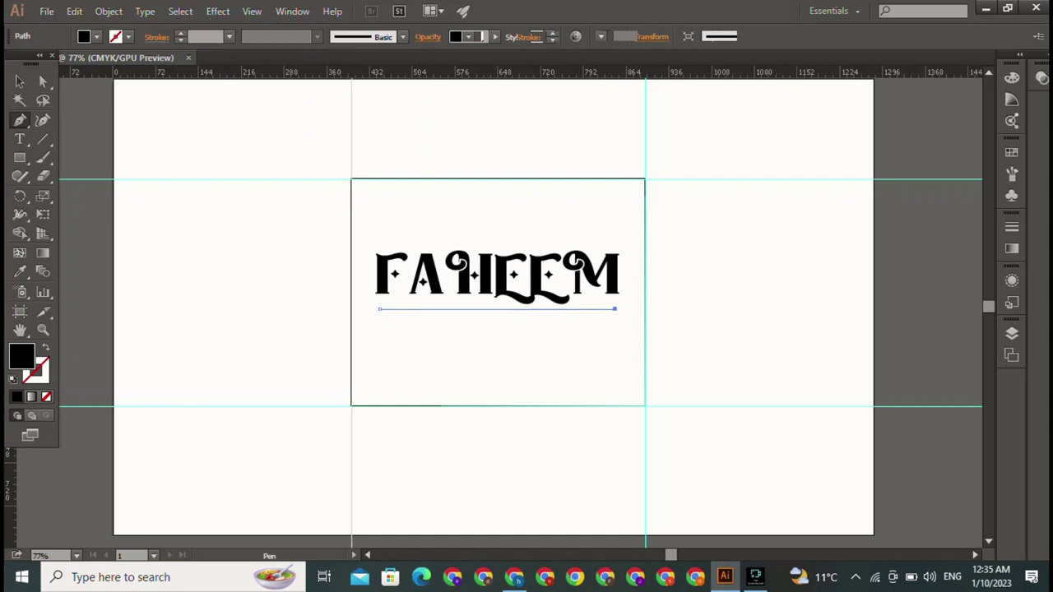
{"action": "left_click", "coordinate": [614, 309]}
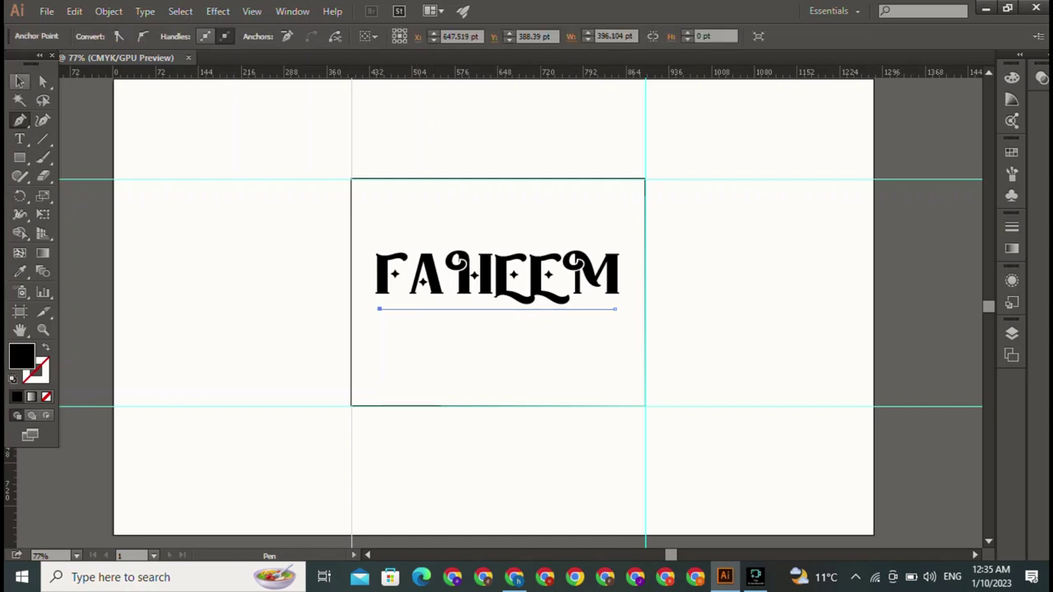
{"action": "key", "text": "v"}
{"action": "key", "text": "ctrl+shift+a"}
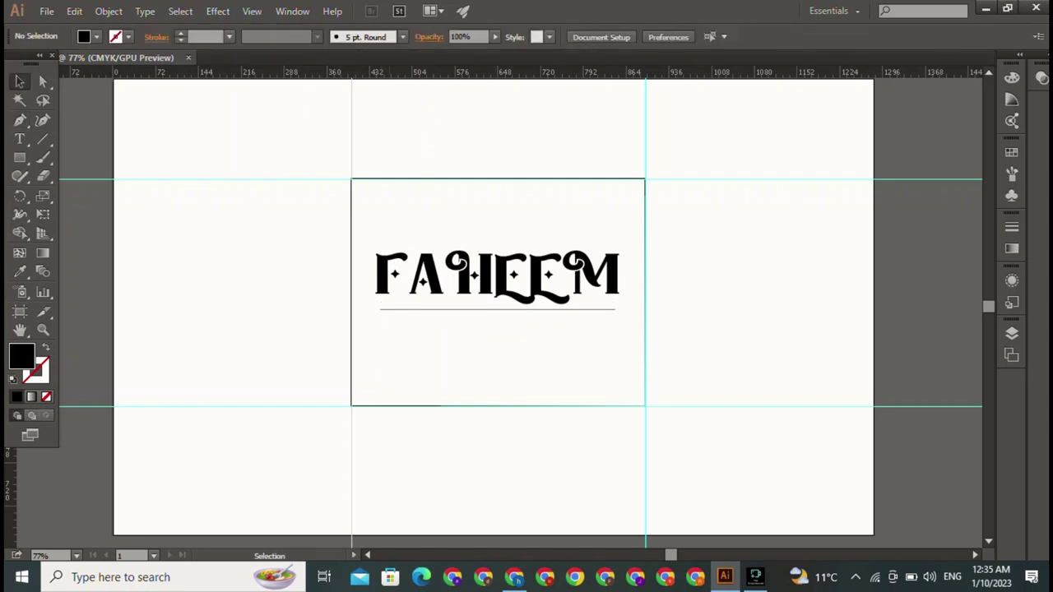
Give the underline no fill and a black 4 pt stroke.
{"action": "left_click", "coordinate": [496, 309]}
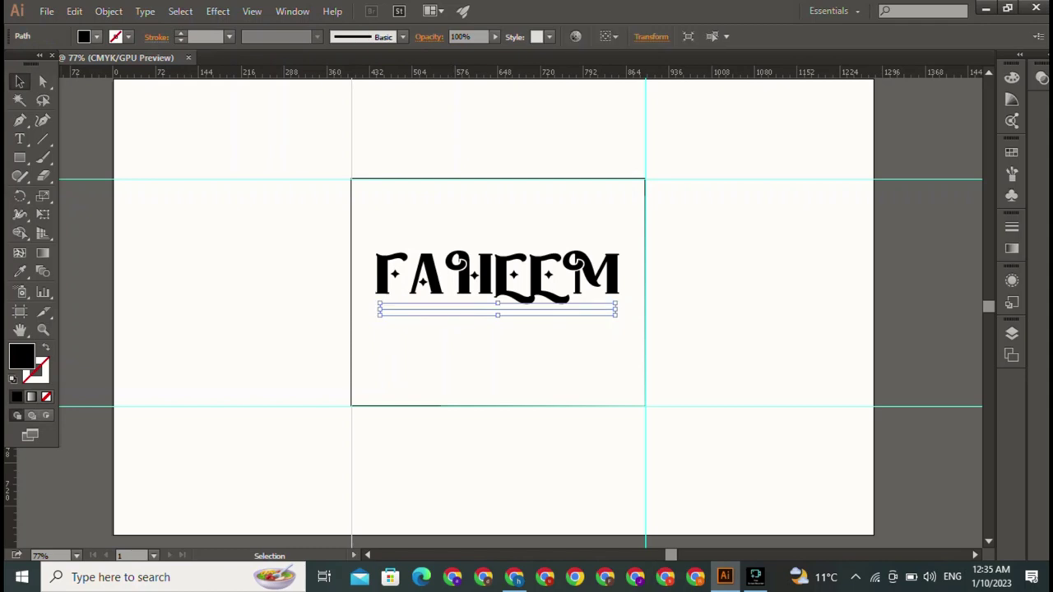
{"action": "left_click", "coordinate": [97, 36]}
{"action": "left_click", "coordinate": [13, 63]}
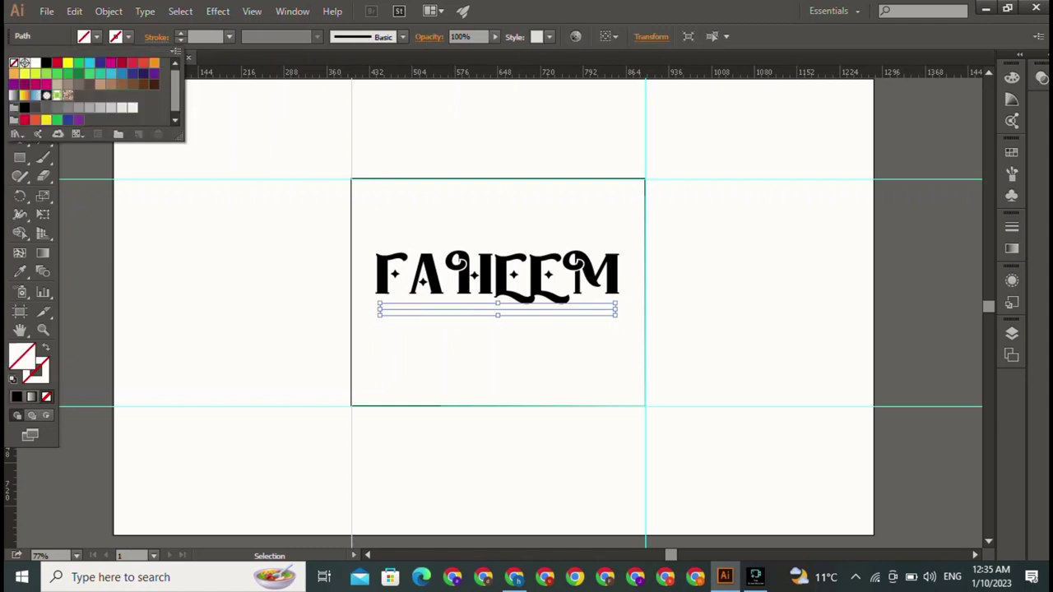
{"action": "key", "text": "Escape"}
{"action": "left_click", "coordinate": [128, 36]}
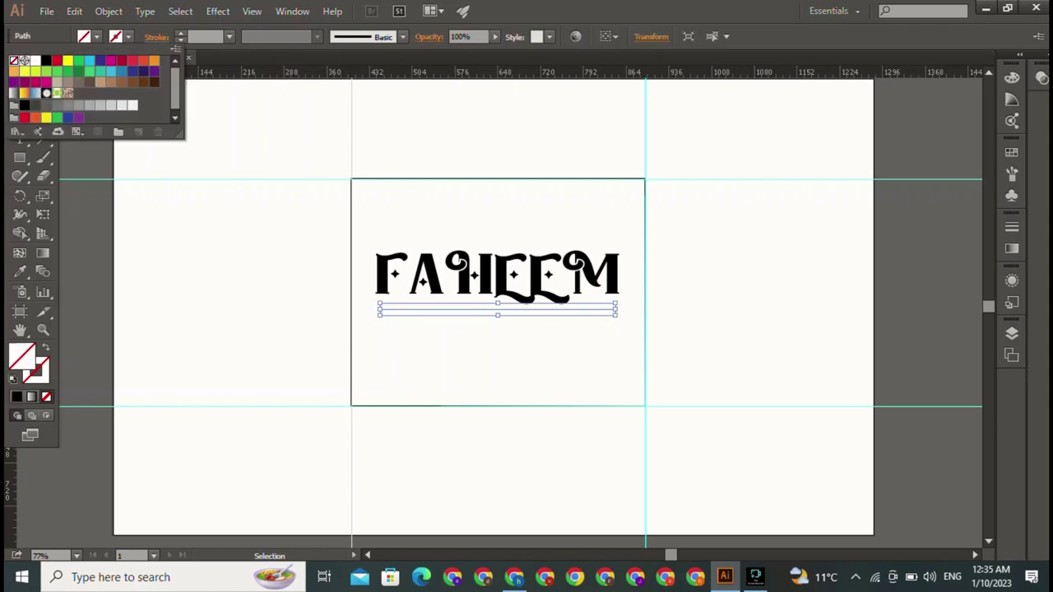
{"action": "left_click", "coordinate": [46, 61]}
{"action": "key", "text": "Escape"}
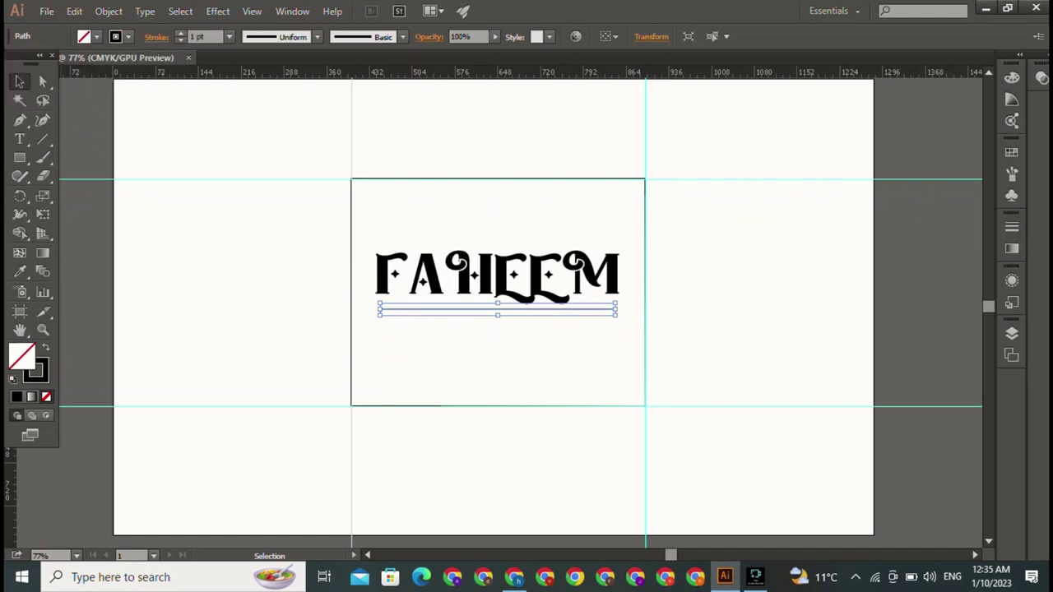
{"action": "left_click", "coordinate": [180, 33]}
{"action": "left_click", "coordinate": [181, 33]}
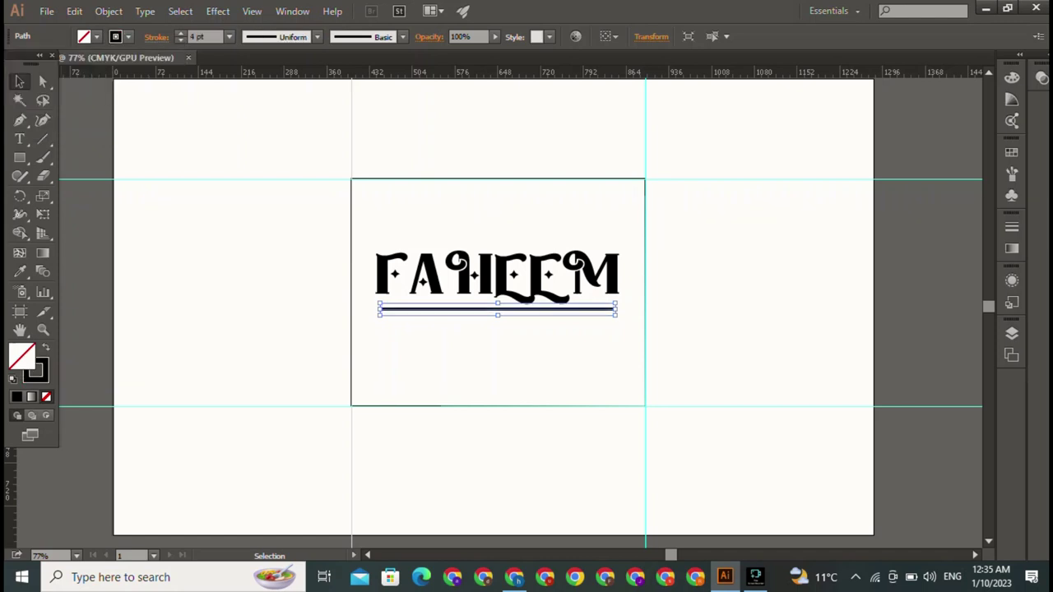
Apply a tapered width profile to the underline, trying two profiles, then deselect.
{"action": "left_click", "coordinate": [317, 36]}
{"action": "left_click", "coordinate": [272, 92]}
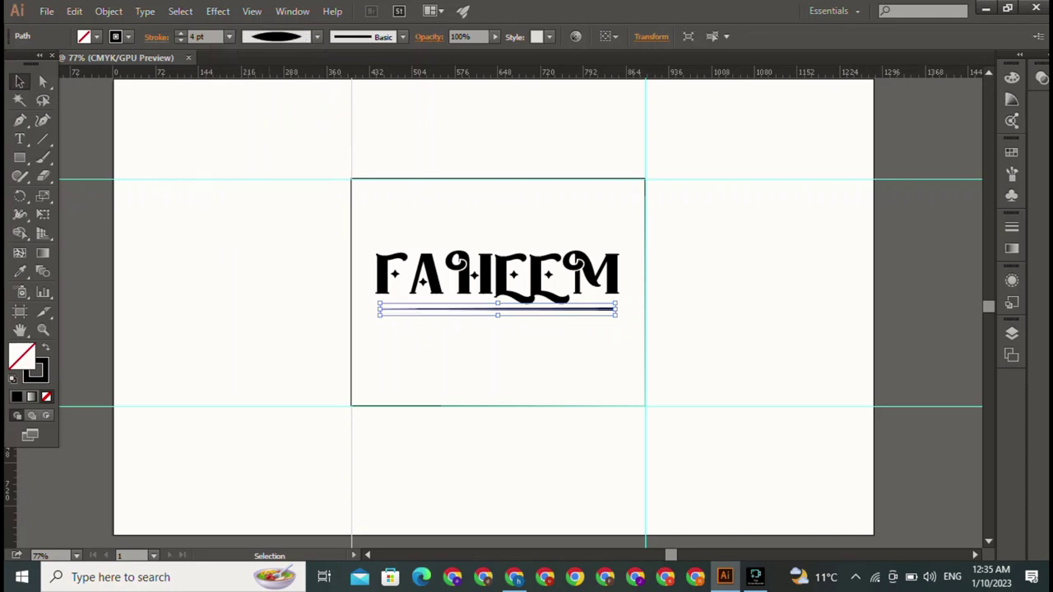
{"action": "left_click", "coordinate": [498, 309]}
{"action": "left_click", "coordinate": [317, 37]}
{"action": "left_click", "coordinate": [267, 134]}
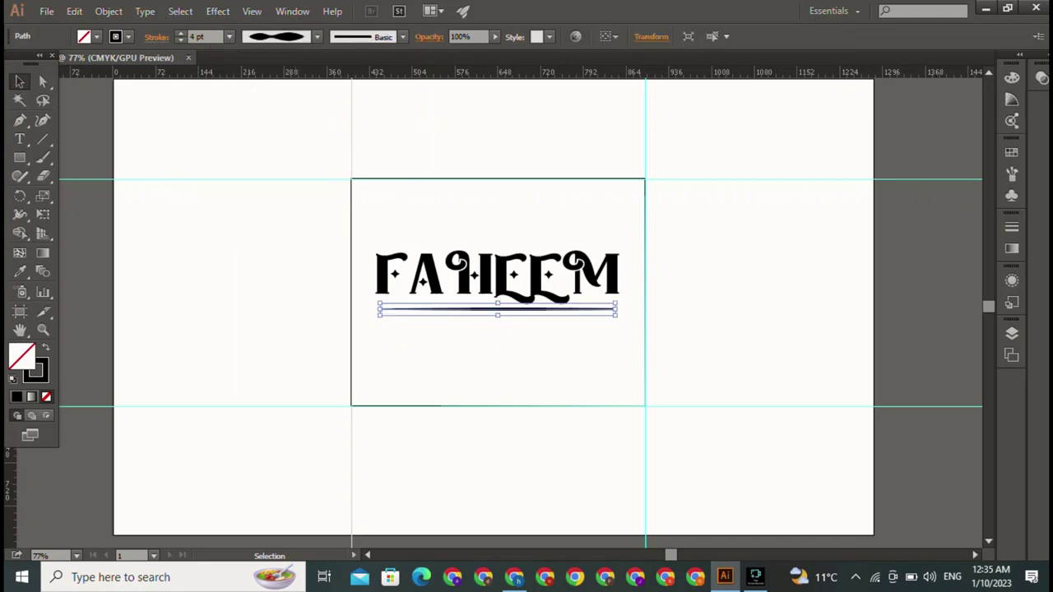
{"action": "key", "text": "ctrl+shift+a"}
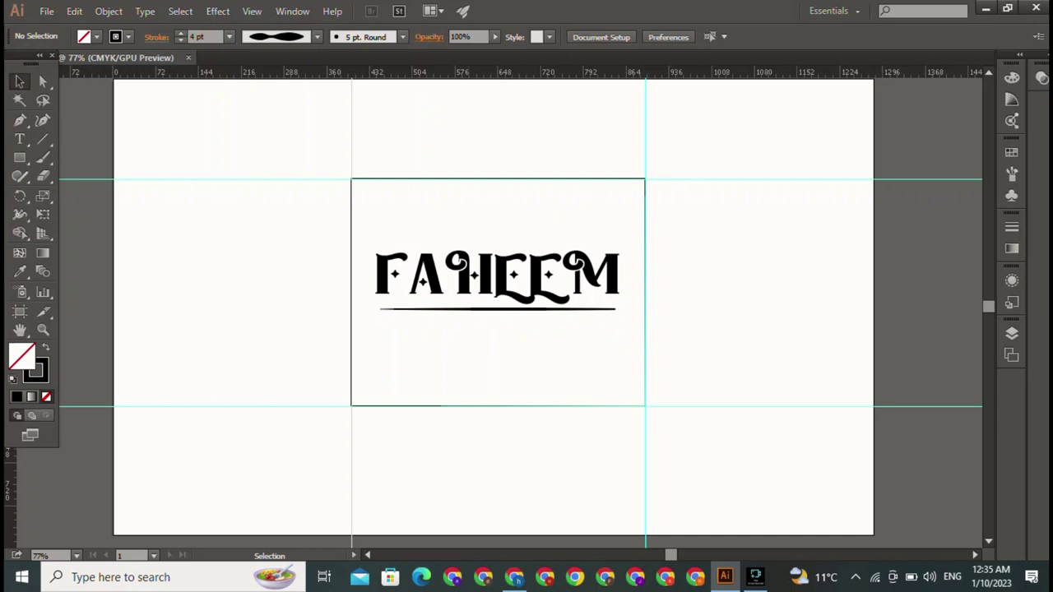
{"action": "key", "text": "t"}
Create a new text object reading WRITES on the artboard.
{"action": "left_click", "coordinate": [155, 123]}
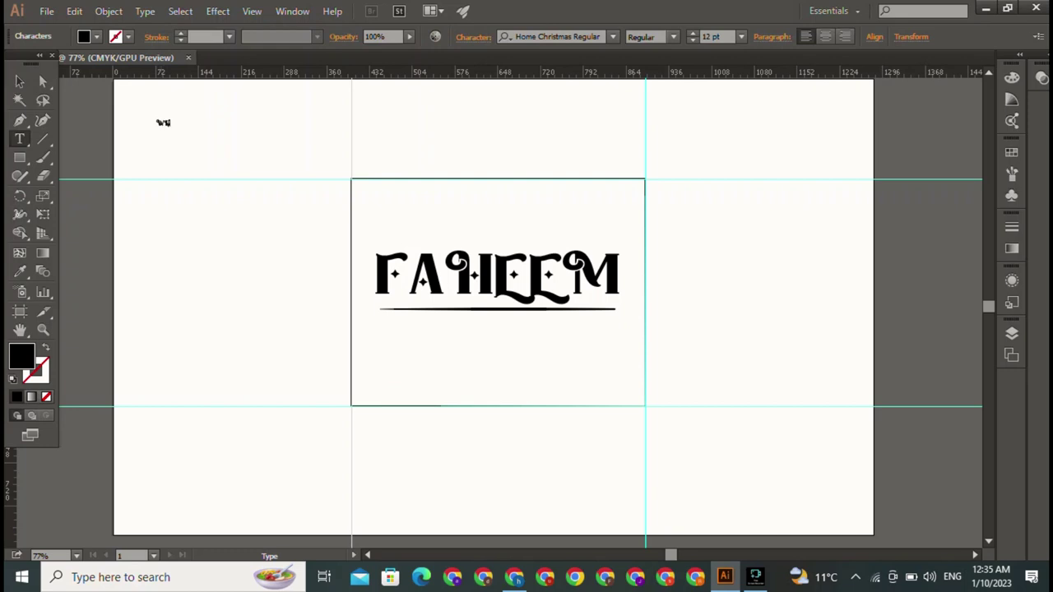
{"action": "type", "text": "e"}
{"action": "type", "text": "t"}
{"action": "type", "text": "RITER"}
{"action": "key", "text": "Escape"}
Move WRITES beneath the right end of the underline under FAHEEM.
{"action": "key", "text": "v"}
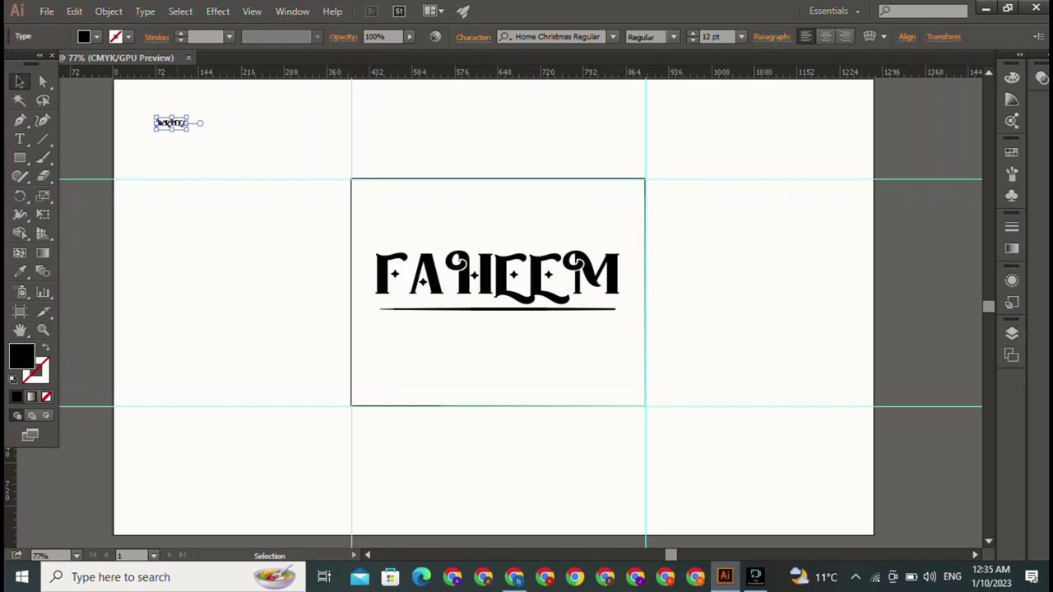
{"action": "mouse_move", "coordinate": [171, 123]}
{"action": "left_mouse_down"}
{"action": "mouse_move", "coordinate": [589, 320]}
{"action": "mouse_move", "coordinate": [636, 308]}
{"action": "mouse_move", "coordinate": [589, 321]}
{"action": "left_mouse_up"}
{"action": "key", "text": "ctrl+shift+a"}
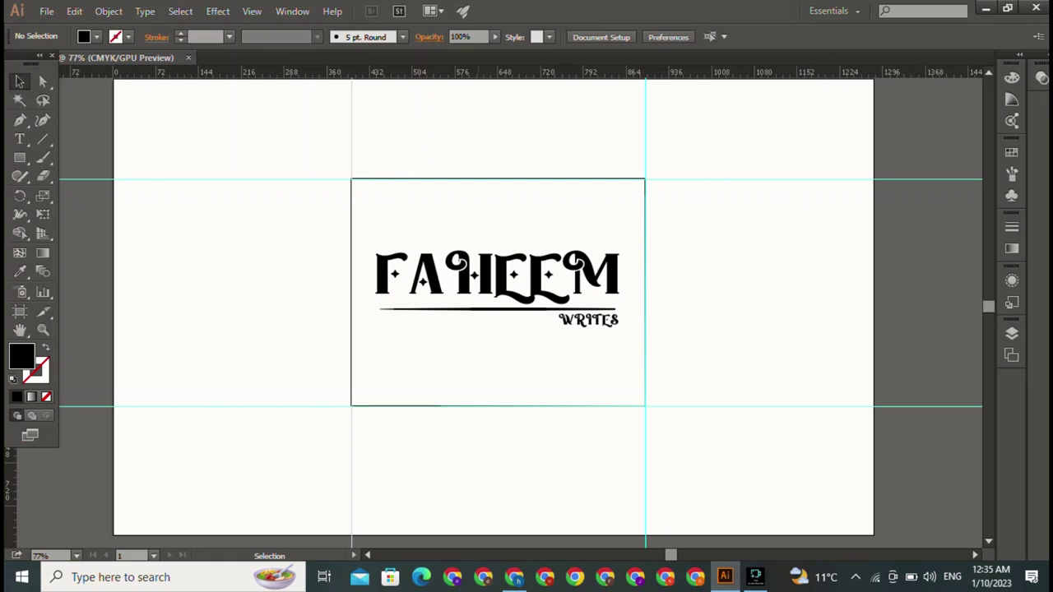
{"action": "left_click", "coordinate": [395, 406]}
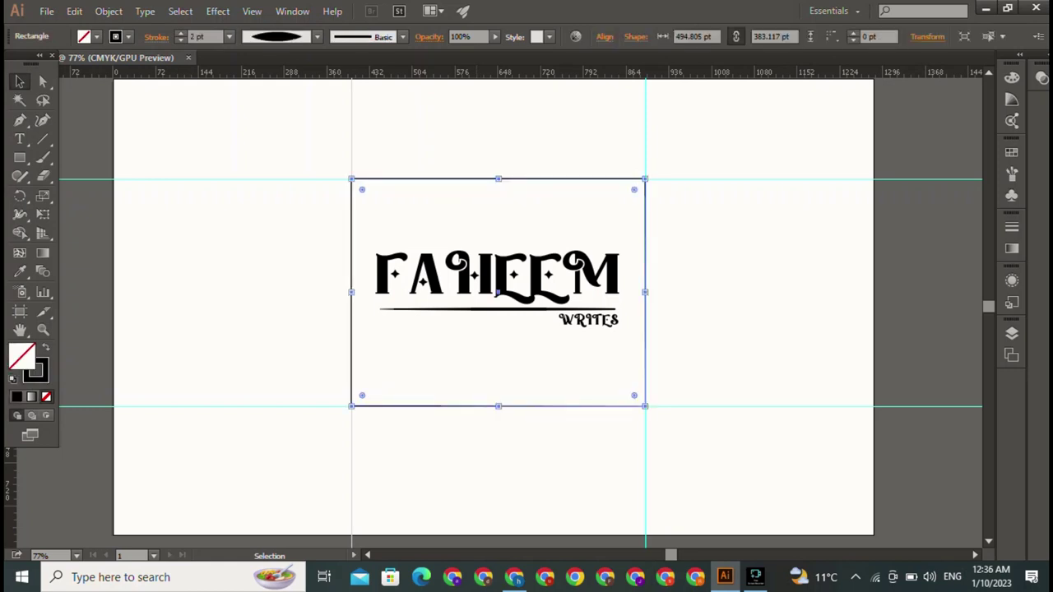
Duplicate the frame rectangle several times with small leftward offsets to form stripes.
{"action": "key", "text": "shift+Left"}
{"action": "key", "text": "Left"}
{"action": "key", "text": "Left"}
{"action": "key", "text": "Left"}
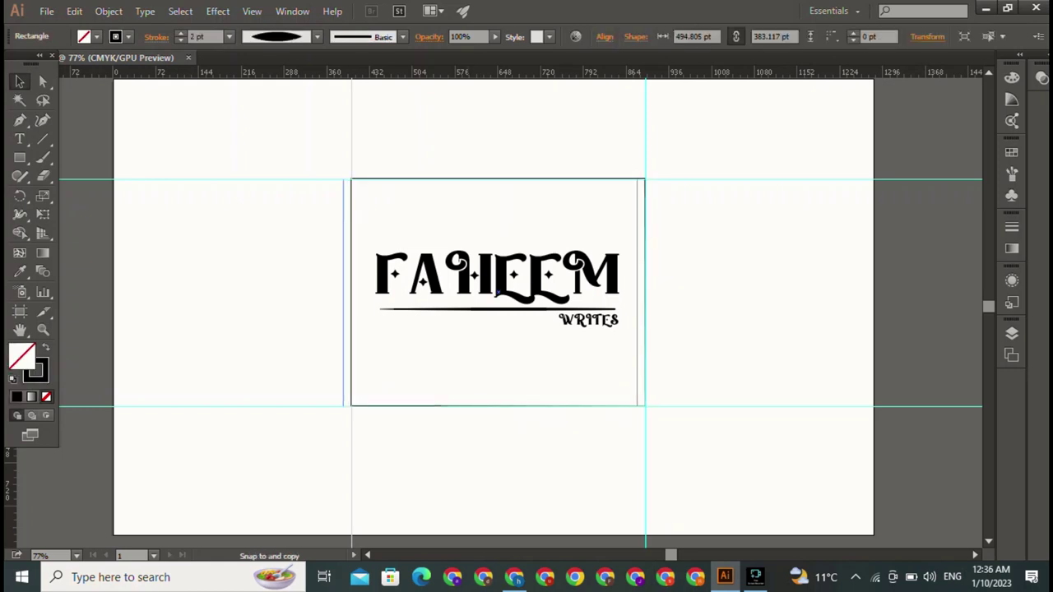
{"action": "key", "text": "alt+Left"}
{"action": "key", "text": "alt+Left"}
{"action": "key", "text": "alt+Left"}
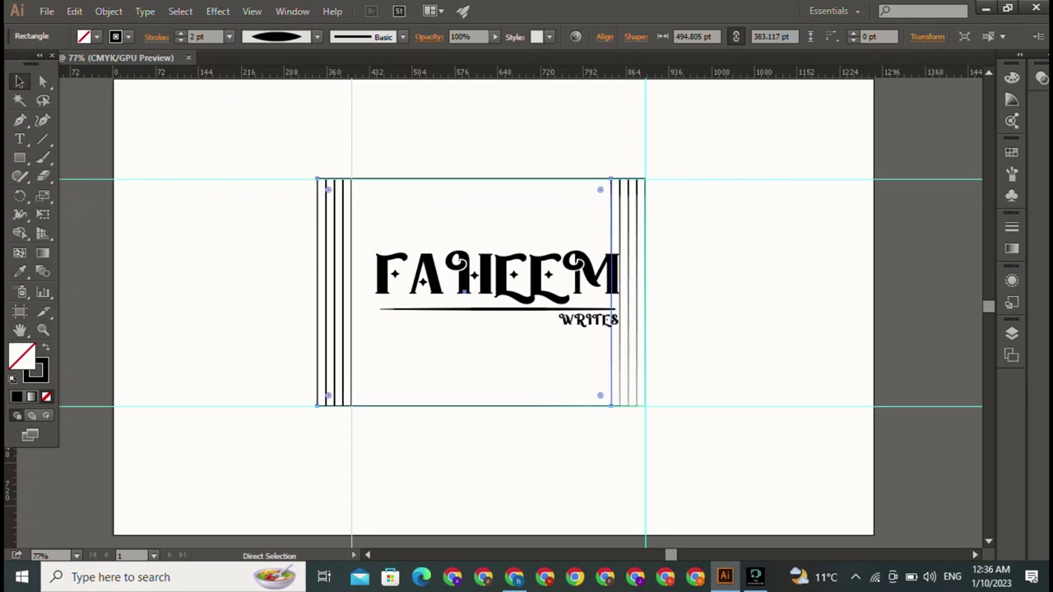
{"action": "key", "text": "alt+Left"}
{"action": "key", "text": "alt+Left"}
{"action": "key", "text": "alt+Left"}
{"action": "key", "text": "alt+Left"}
{"action": "key", "text": "alt+Left"}
{"action": "key", "text": "alt+Left"}
{"action": "key", "text": "alt+Left"}
{"action": "key", "text": "alt+Left"}
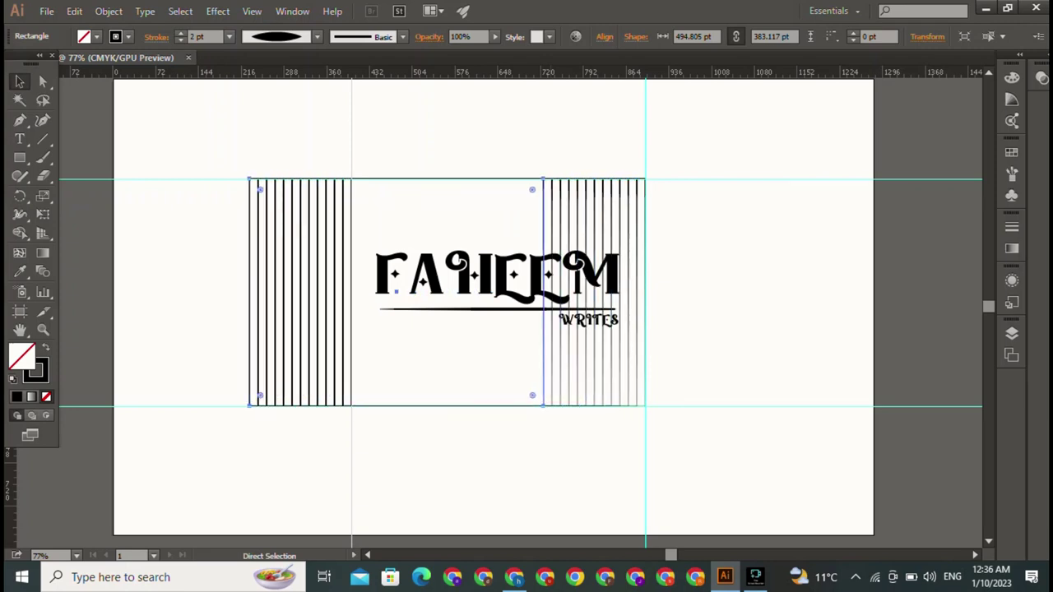
{"action": "key", "text": "alt+Left"}
{"action": "key", "text": "alt+Left"}
{"action": "key", "text": "v"}
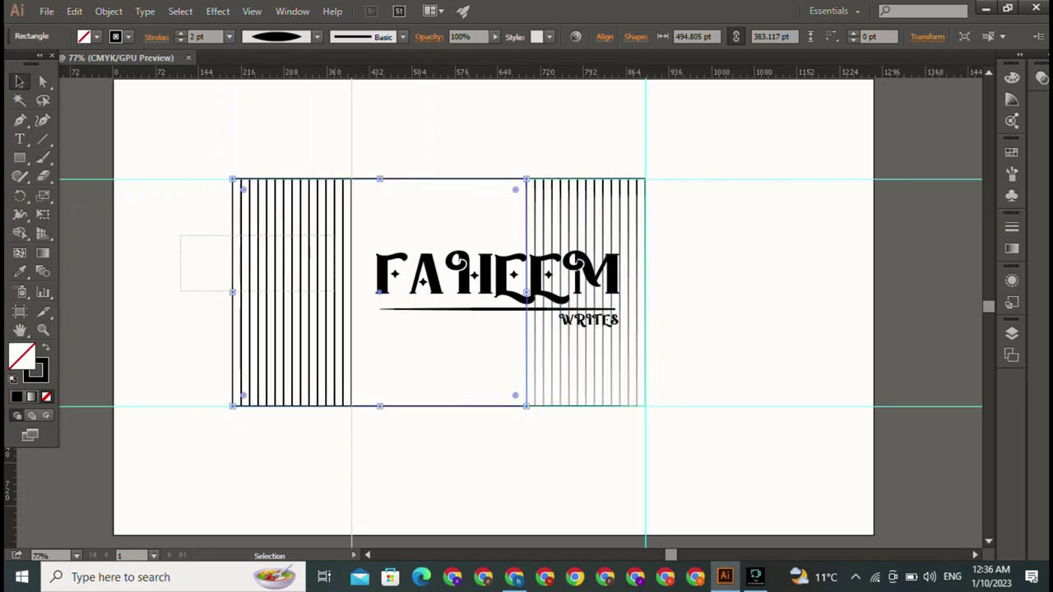
{"action": "key", "text": "ctrl+a"}
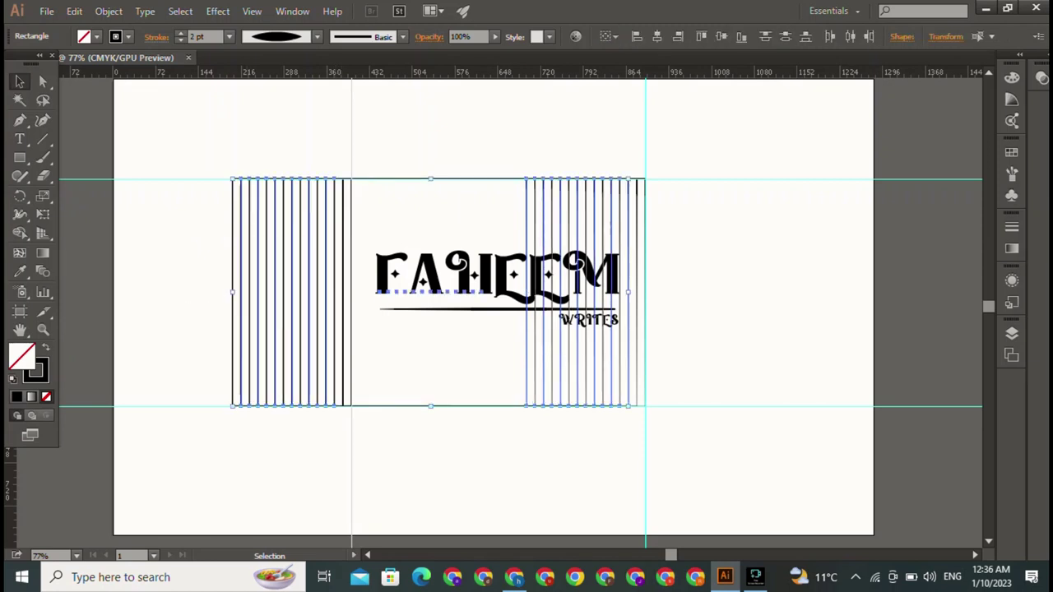
Shift a group of the stripe copies over to the right side and reselect all artwork.
{"action": "mouse_move", "coordinate": [212, 262]}
{"action": "left_mouse_down"}
{"action": "mouse_move", "coordinate": [340, 335]}
{"action": "mouse_move", "coordinate": [367, 332]}
{"action": "left_mouse_up"}
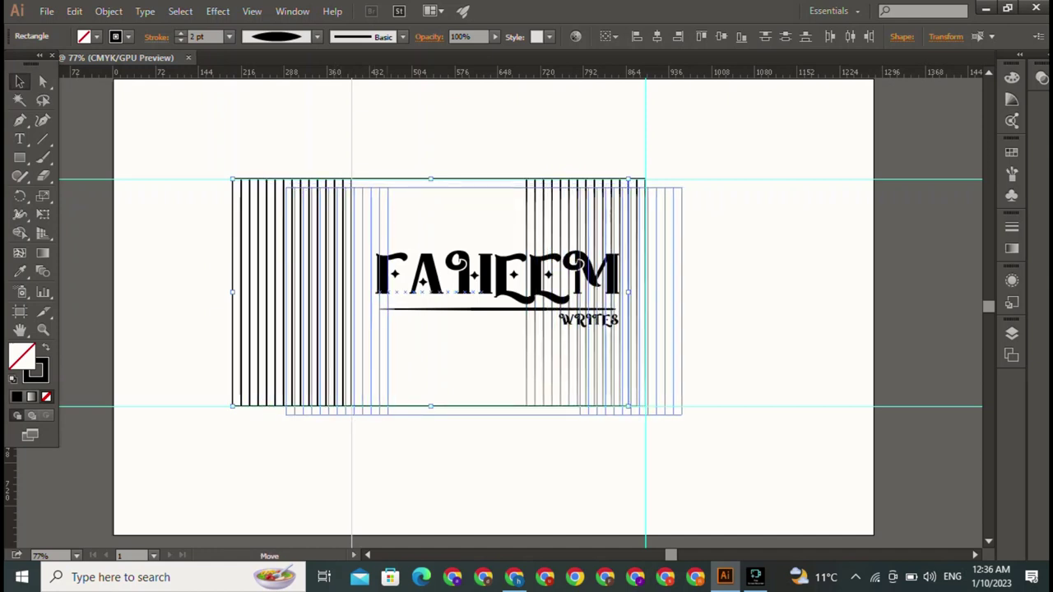
{"action": "left_click_drag", "start_coordinate": [346, 404], "coordinate": [346, 404]}
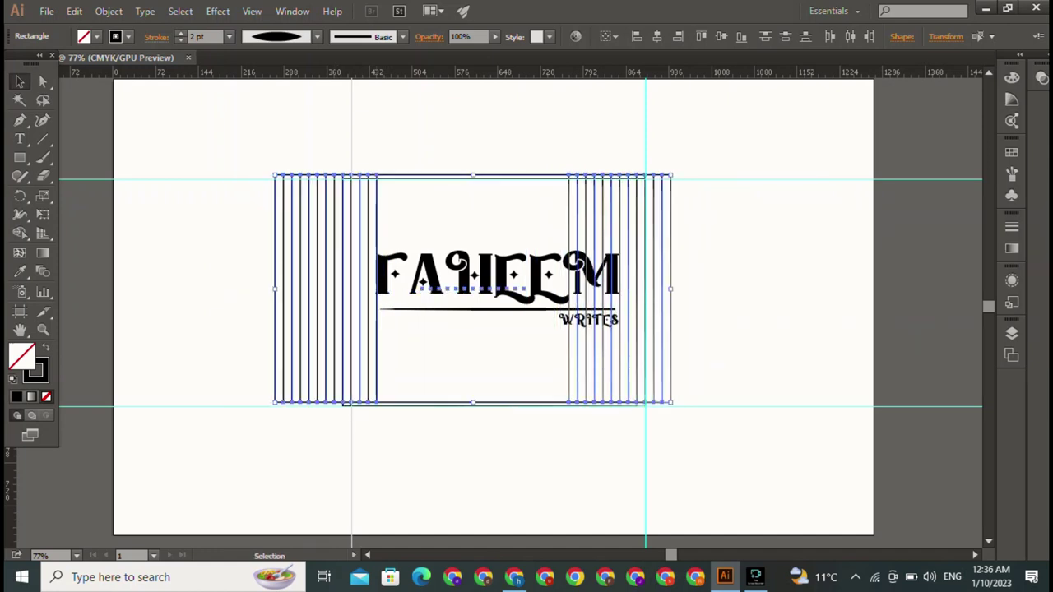
{"action": "left_click", "coordinate": [692, 290]}
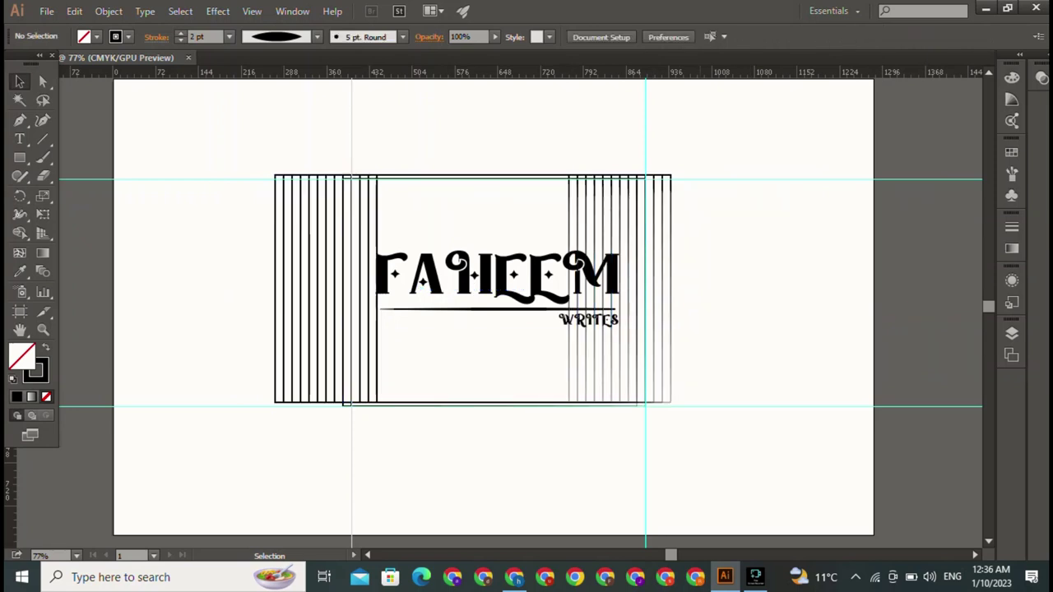
{"action": "key", "text": "ctrl+6"}
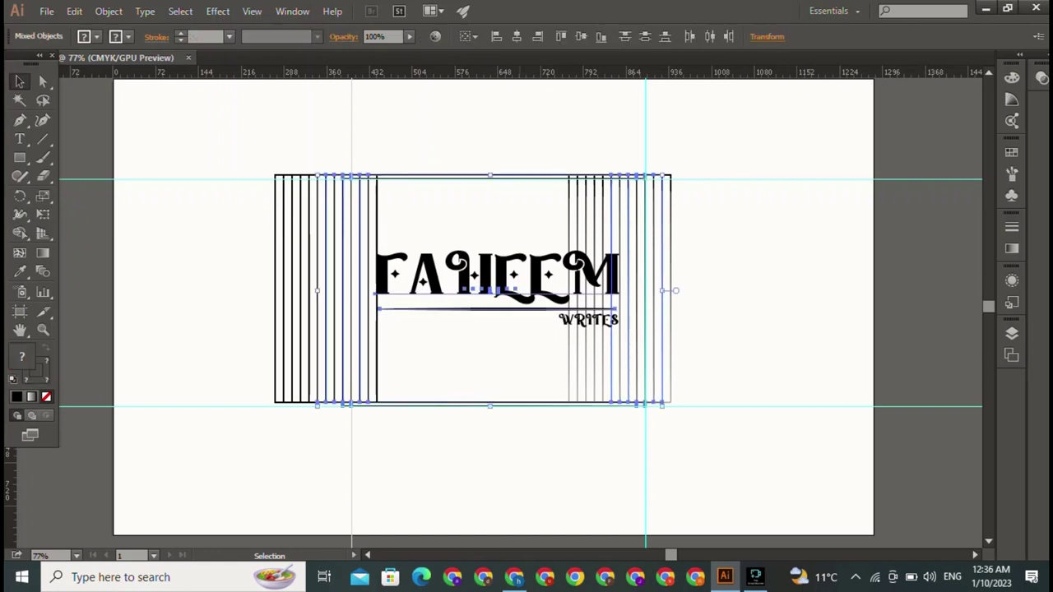
{"action": "key", "text": "ctrl+shift+a"}
{"action": "key", "text": "ctrl+a"}
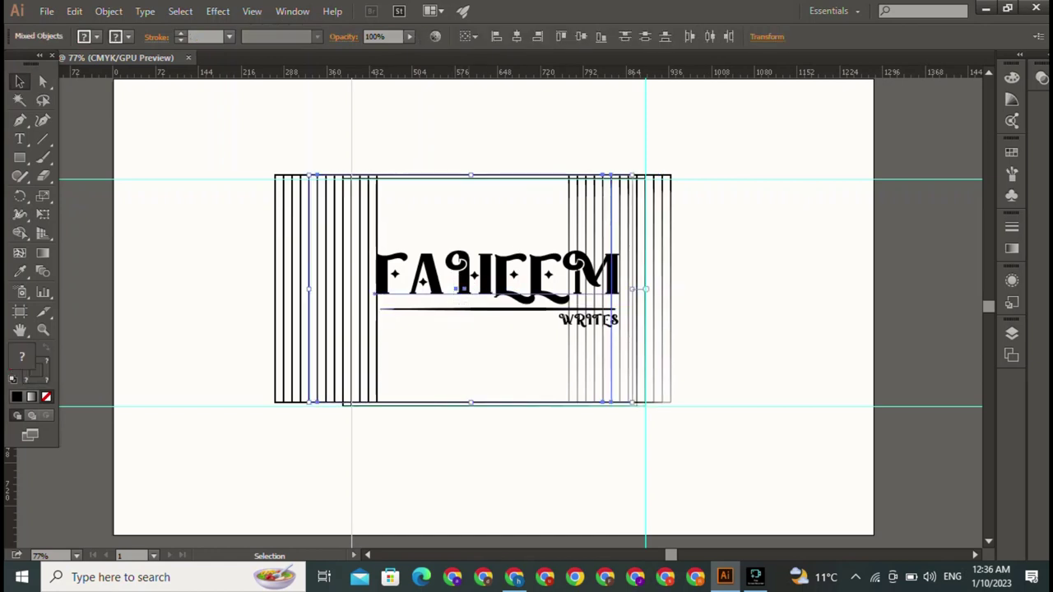
Shrink FAHEEM with its underline and move WRITES left beneath the smaller name.
{"action": "key", "text": "ctrl+shift+a"}
{"action": "left_click", "coordinate": [494, 276]}
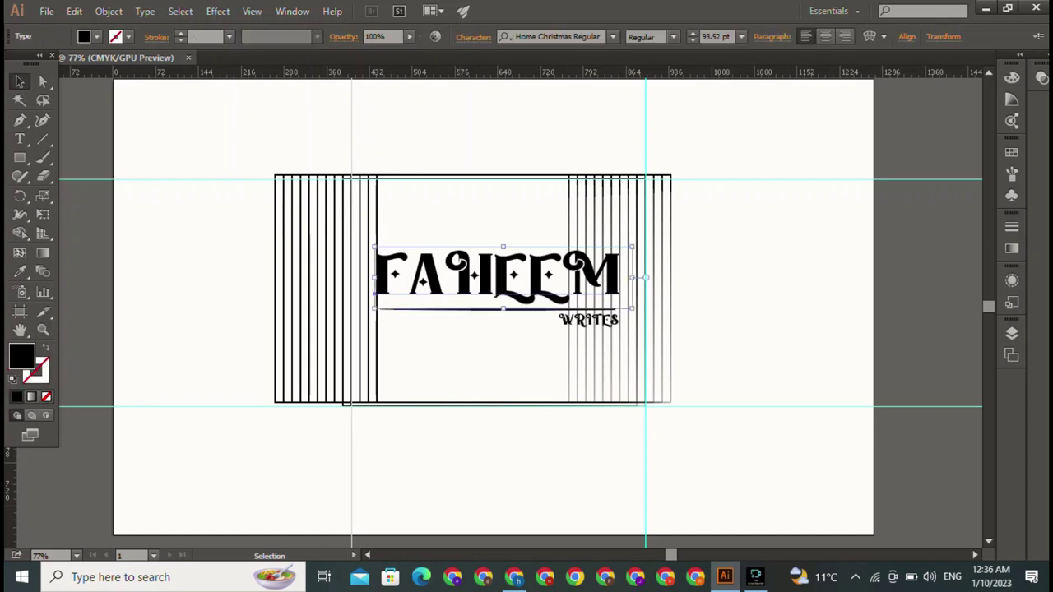
{"action": "left_click", "coordinate": [497, 309]}
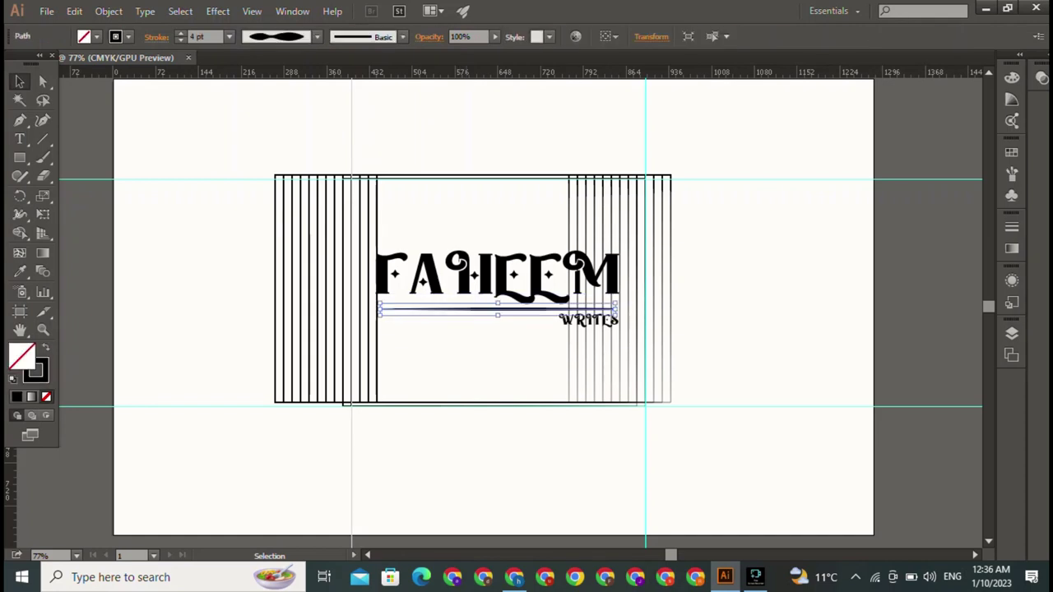
{"action": "left_click", "coordinate": [493, 276], "text": "shift"}
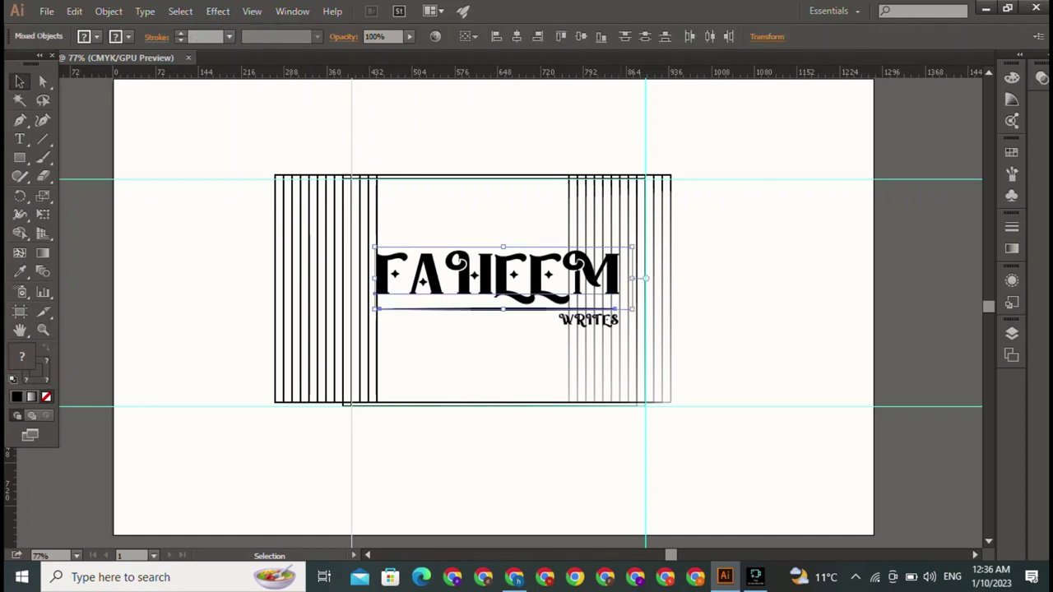
{"action": "left_click_drag", "start_coordinate": [632, 247], "coordinate": [549, 267]}
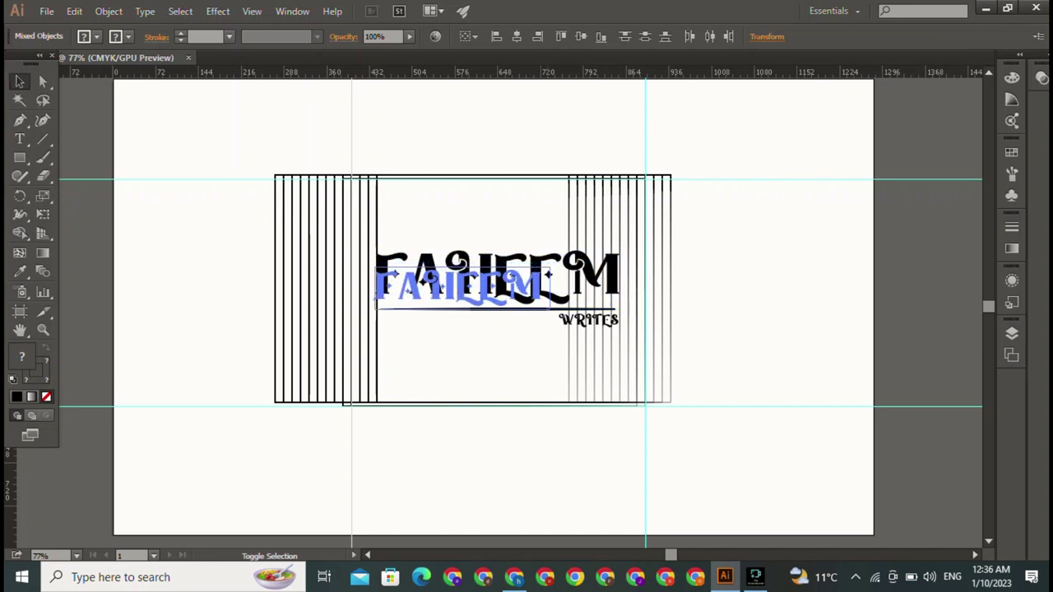
{"action": "left_click", "coordinate": [493, 354]}
{"action": "left_click", "coordinate": [589, 320]}
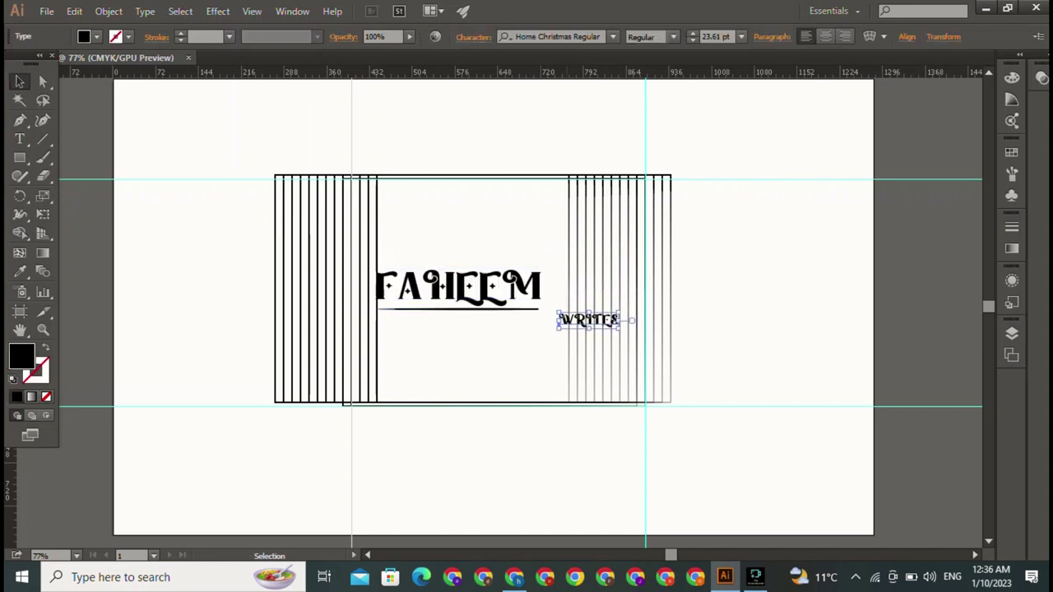
{"action": "left_click_drag", "start_coordinate": [588, 320], "coordinate": [513, 317]}
{"action": "key", "text": "ctrl+shift+a"}
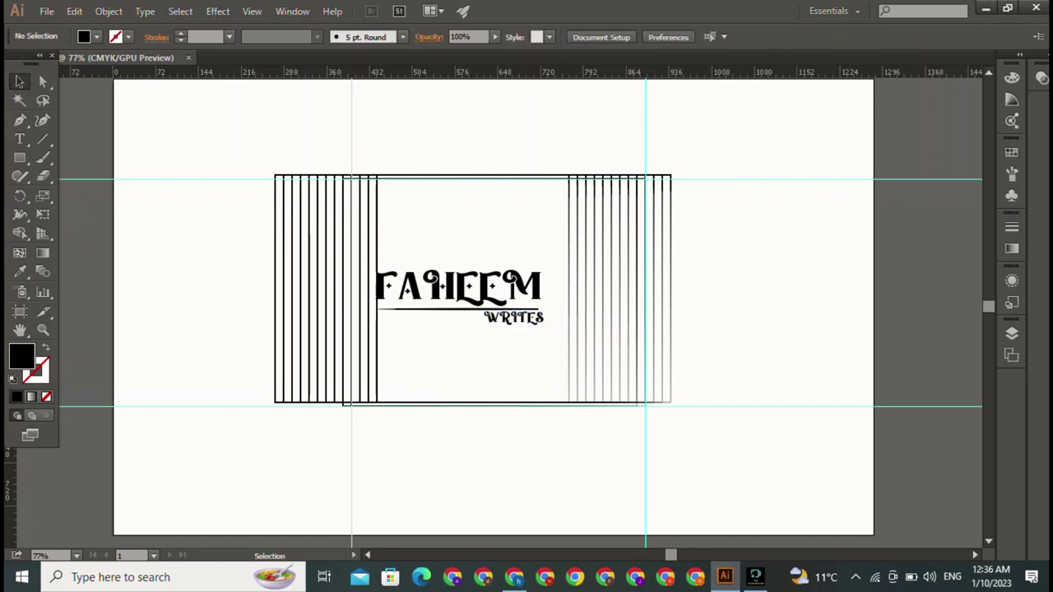
Group FAHEEM, underline and WRITES, scale them down, and centre them in the frame.
{"action": "key", "text": "ctrl+a"}
{"action": "left_click", "coordinate": [486, 244]}
{"action": "left_click", "coordinate": [487, 249]}
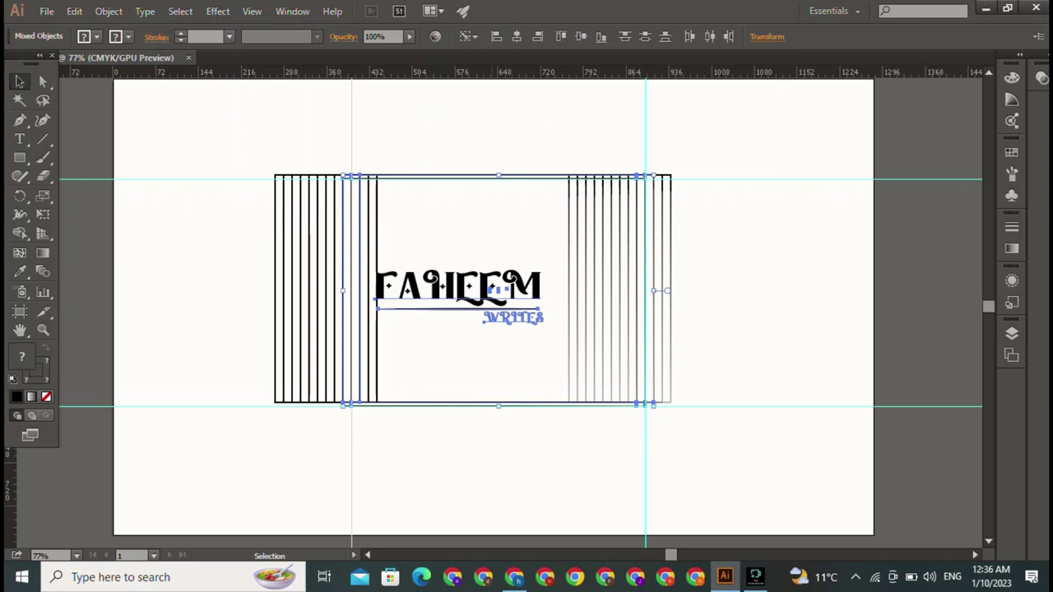
{"action": "key", "text": "ctrl+shift+a"}
{"action": "left_click", "coordinate": [457, 290]}
{"action": "left_click", "coordinate": [460, 309], "text": "shift"}
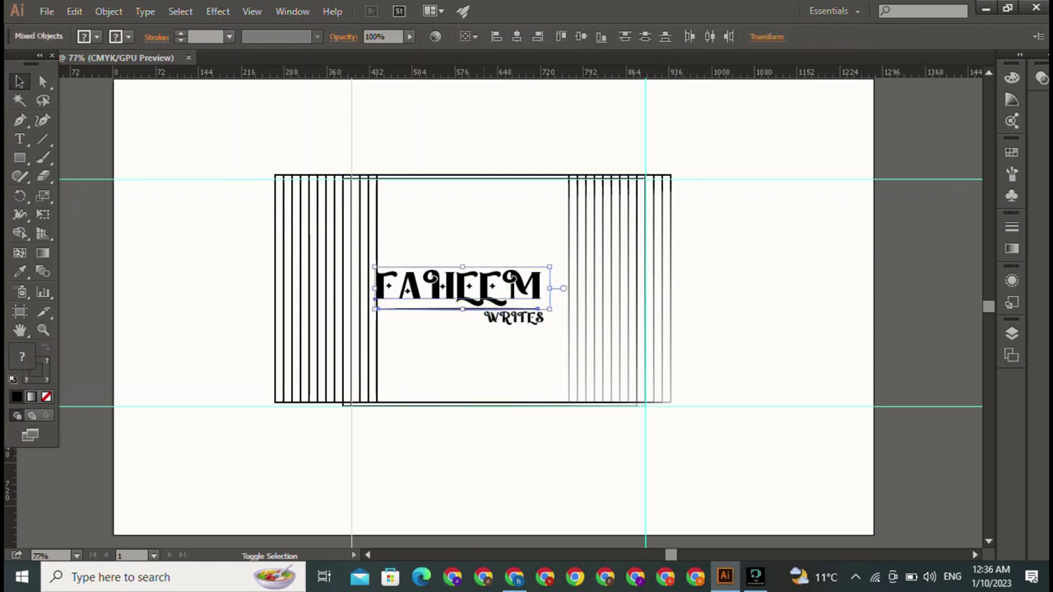
{"action": "left_click", "coordinate": [514, 316], "text": "shift"}
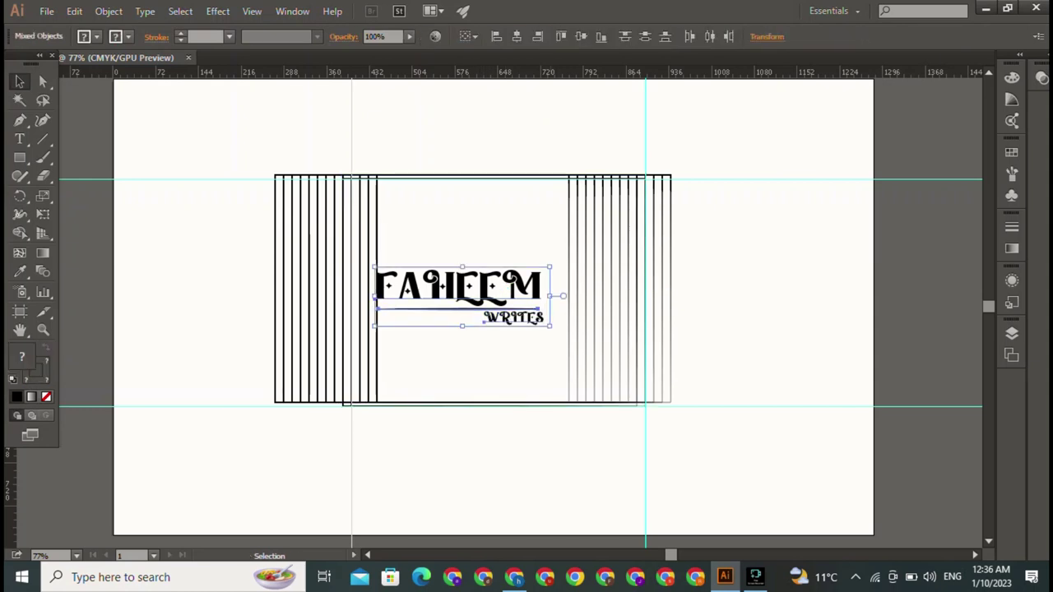
{"action": "key", "text": "ctrl+shift+o"}
{"action": "left_click_drag", "start_coordinate": [546, 326], "coordinate": [493, 328]}
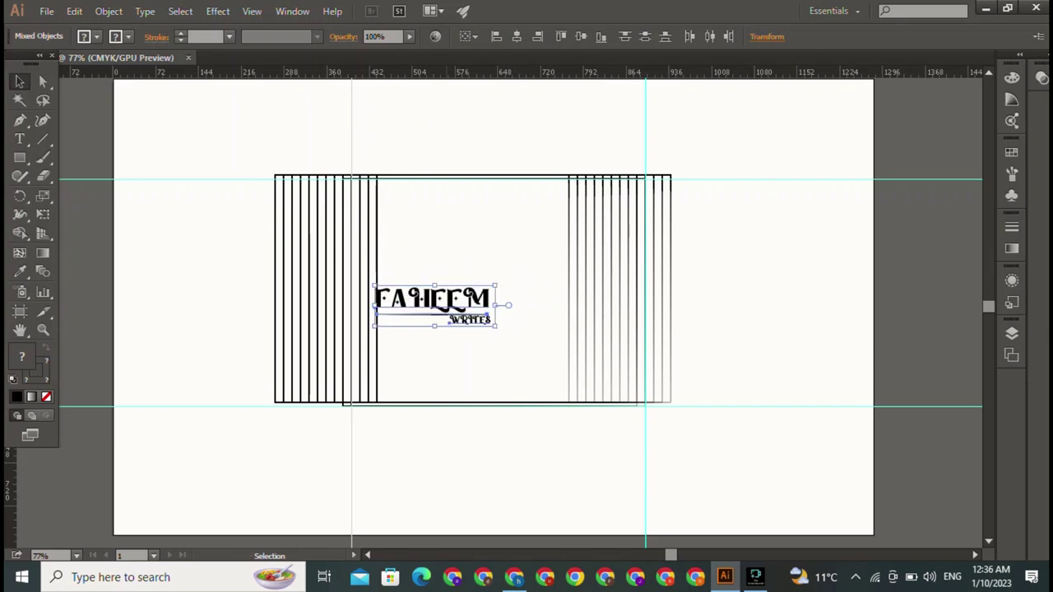
{"action": "mouse_move", "coordinate": [432, 305]}
{"action": "left_mouse_down"}
{"action": "mouse_move", "coordinate": [493, 283]}
{"action": "mouse_move", "coordinate": [457, 339]}
{"action": "left_mouse_up"}
{"action": "left_click", "coordinate": [493, 354]}
{"action": "left_click", "coordinate": [493, 461]}
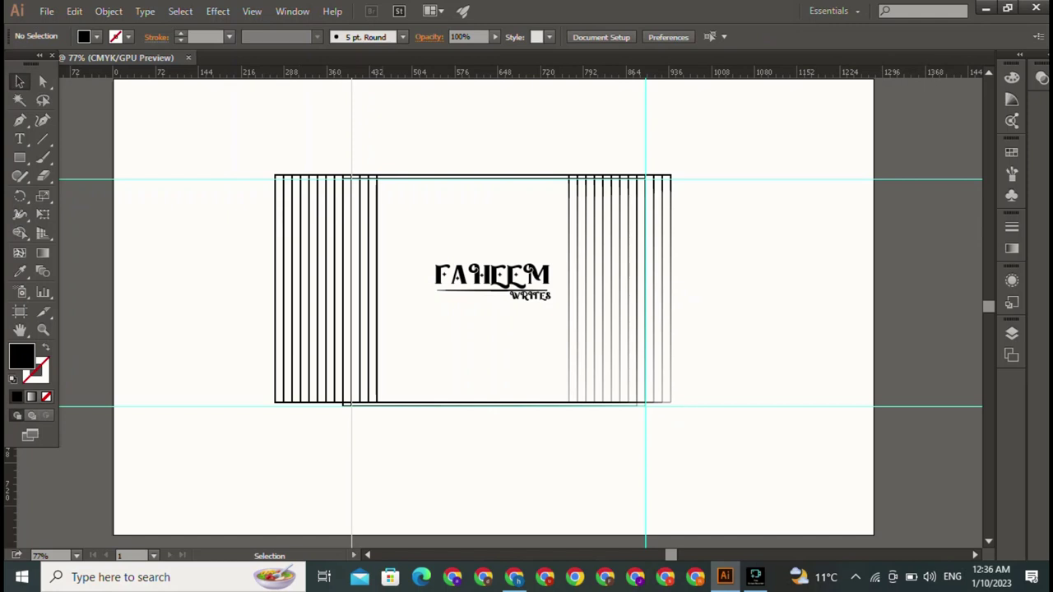
Swap fill and stroke so the inner frame rectangle has a black stroke and no fill.
{"action": "left_click_drag", "start_coordinate": [226, 222], "coordinate": [378, 321]}
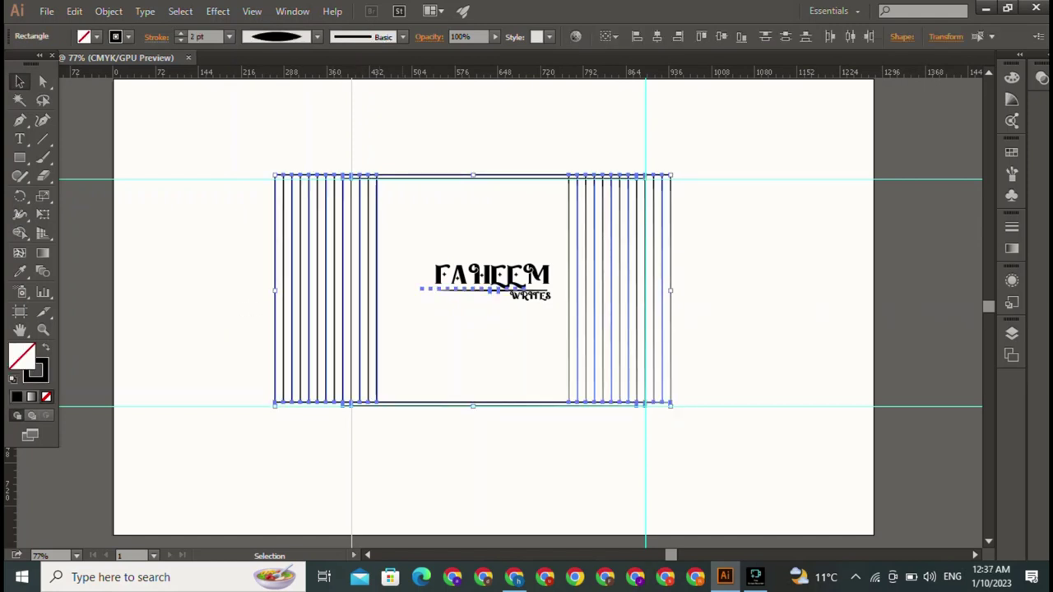
{"action": "key", "text": "ctrl+shift+a"}
{"action": "left_click", "coordinate": [422, 288]}
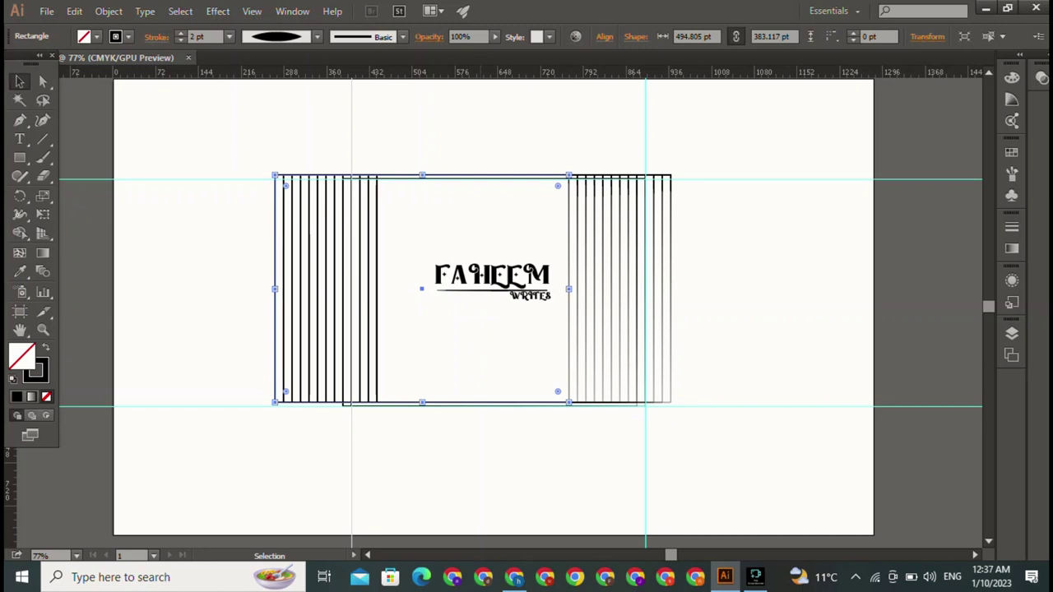
{"action": "key", "text": "ctrl+shift+a"}
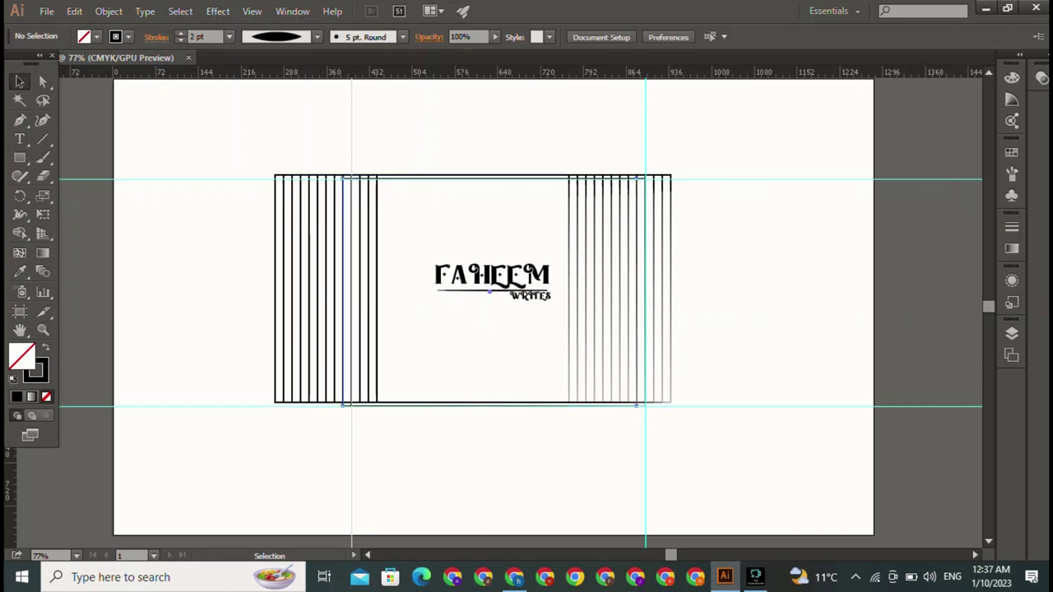
{"action": "left_click", "coordinate": [490, 289]}
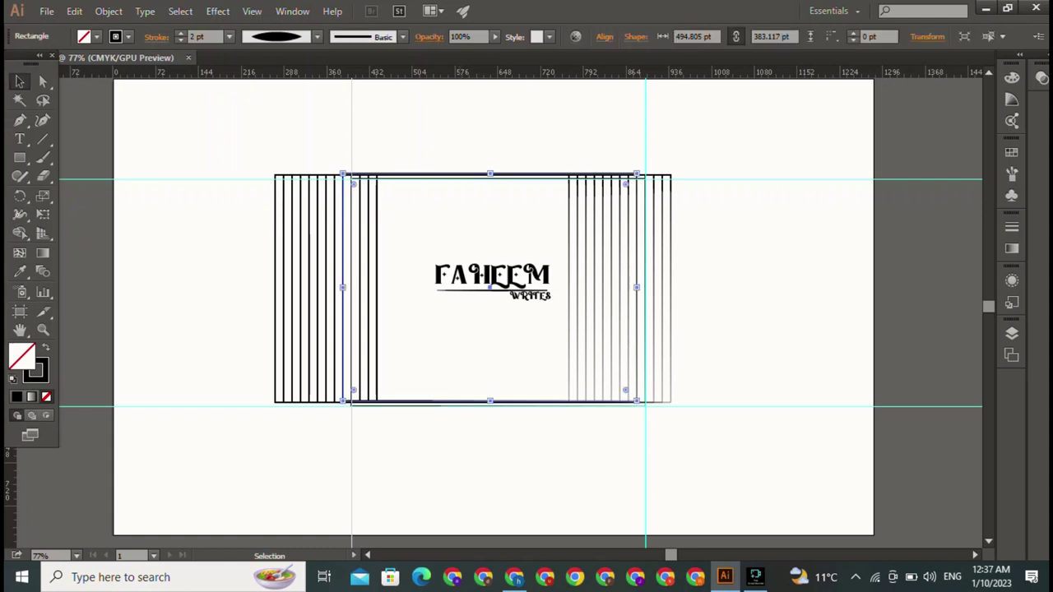
{"action": "key", "text": "ctrl+shift+a"}
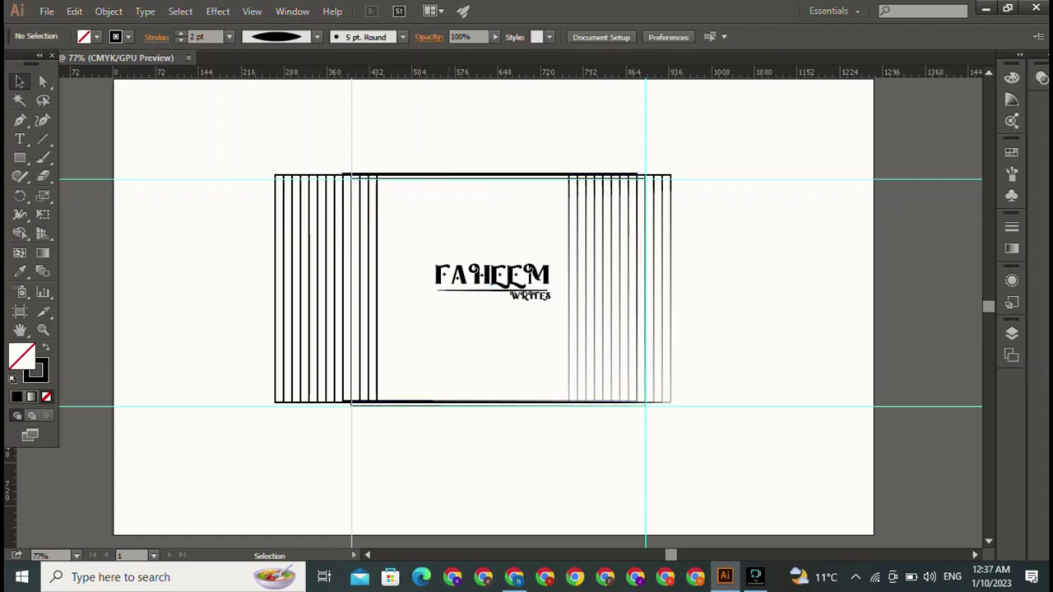
{"action": "left_click", "coordinate": [490, 289]}
{"action": "key", "text": "ctrl+shift+a"}
{"action": "left_click", "coordinate": [492, 279]}
Enlarge FAHEEM to about 53.73 pt and move it near the frame's top.
{"action": "key", "text": "ctrl+shift+a"}
{"action": "left_click", "coordinate": [435, 278]}
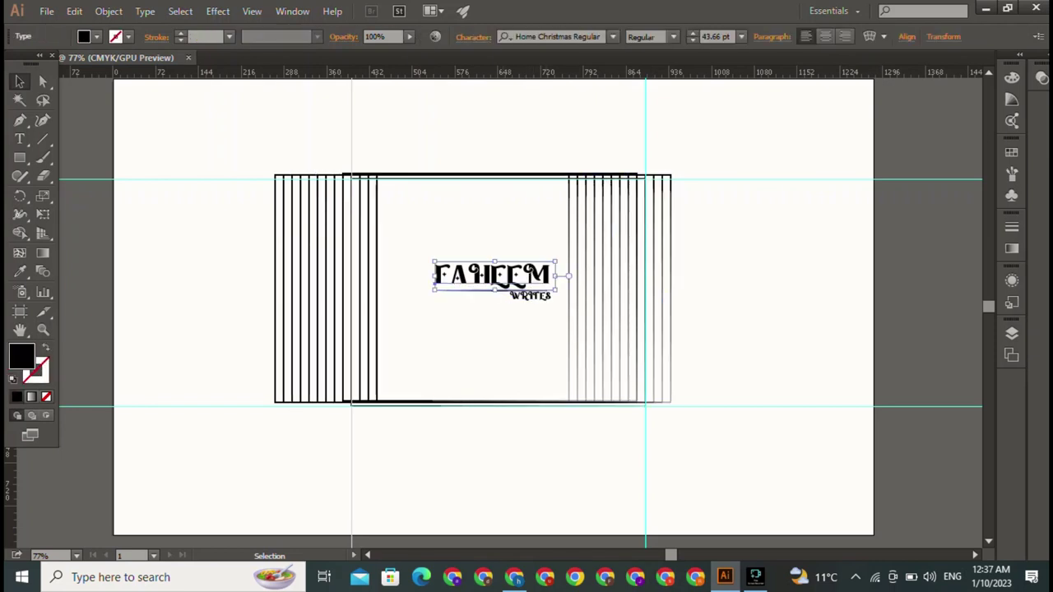
{"action": "left_click_drag", "start_coordinate": [551, 262], "coordinate": [583, 255]}
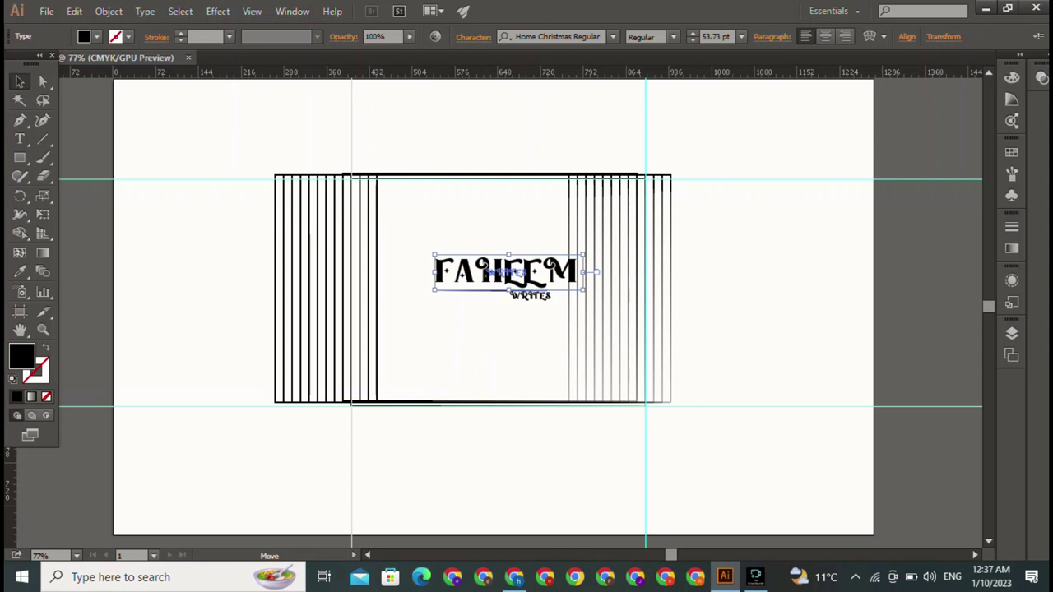
{"action": "left_click", "coordinate": [526, 296]}
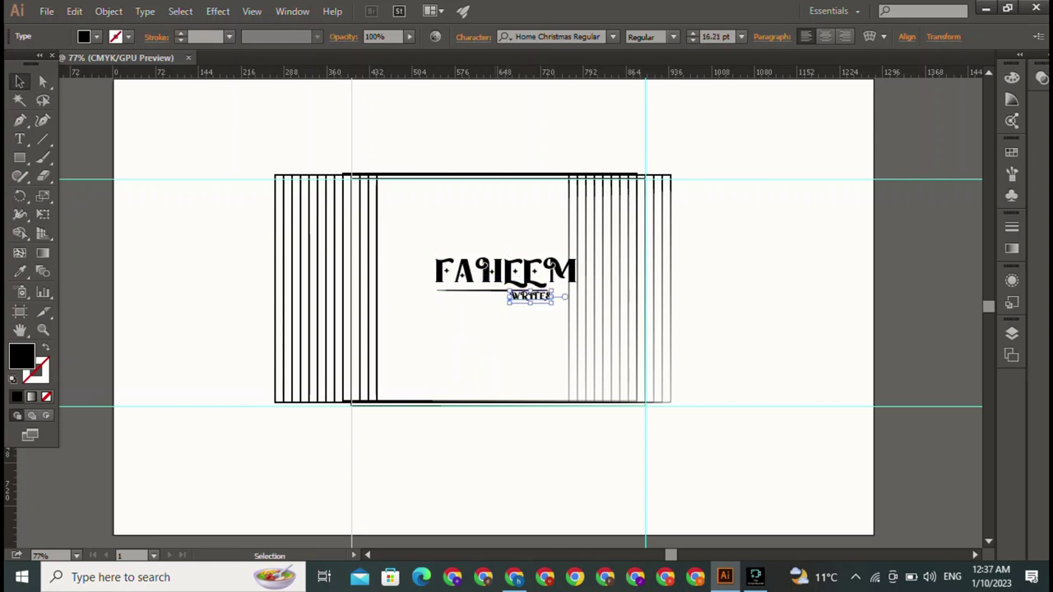
{"action": "left_click_drag", "start_coordinate": [494, 272], "coordinate": [457, 221]}
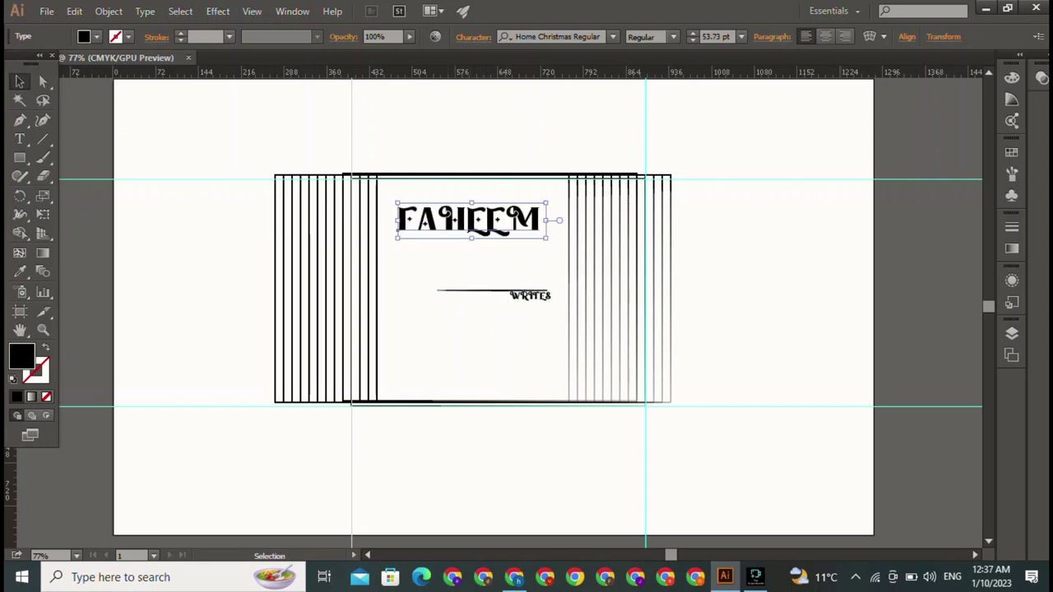
Apply a 50% Bulge warp to FAHEEM and move it back down to the frame centre.
{"action": "left_click", "coordinate": [870, 37]}
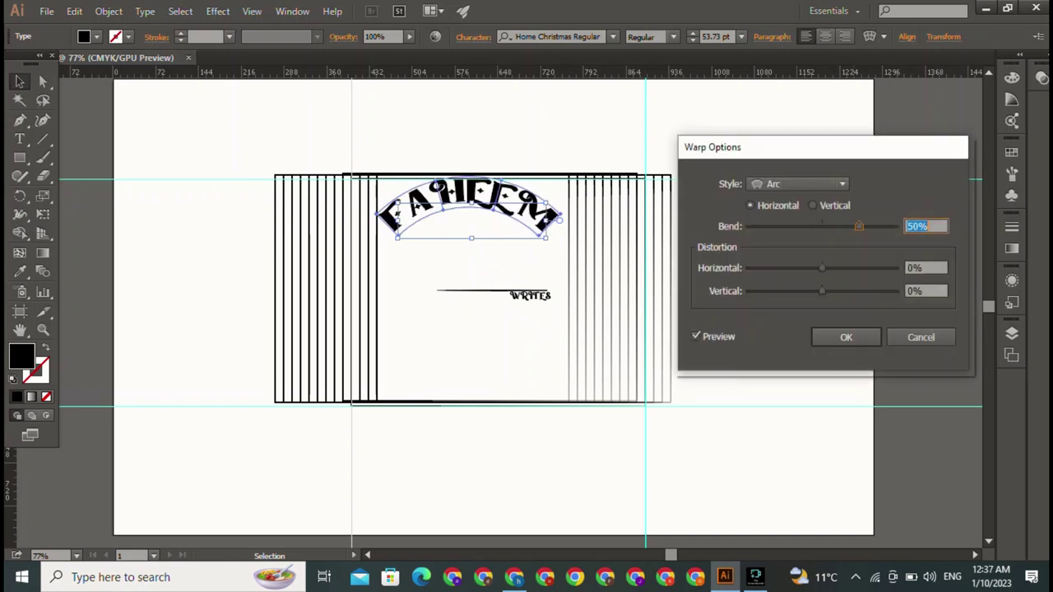
{"action": "left_click", "coordinate": [798, 183]}
{"action": "left_click", "coordinate": [790, 273]}
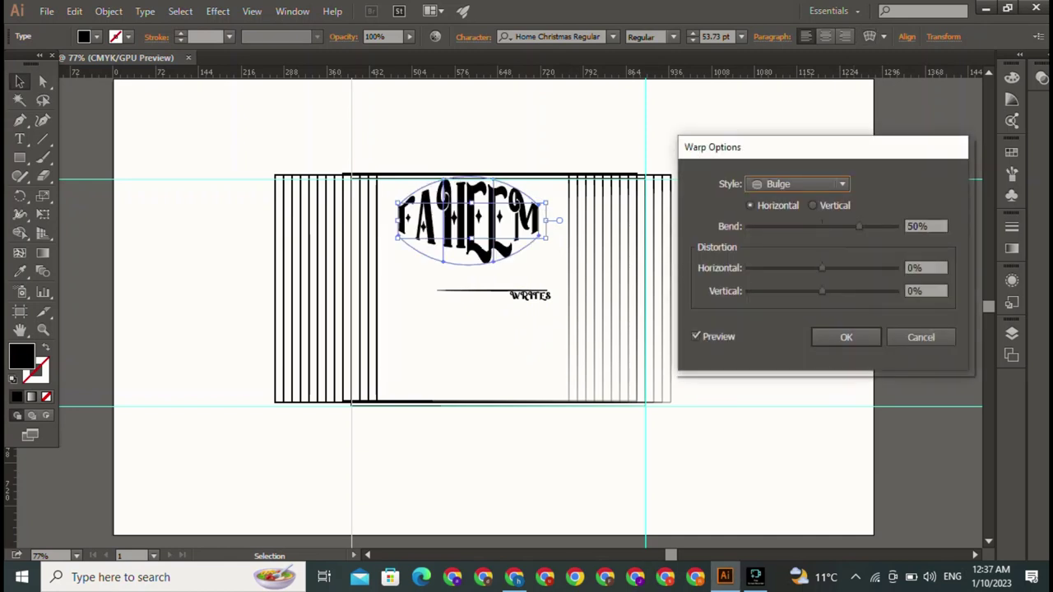
{"action": "left_click", "coordinate": [846, 336]}
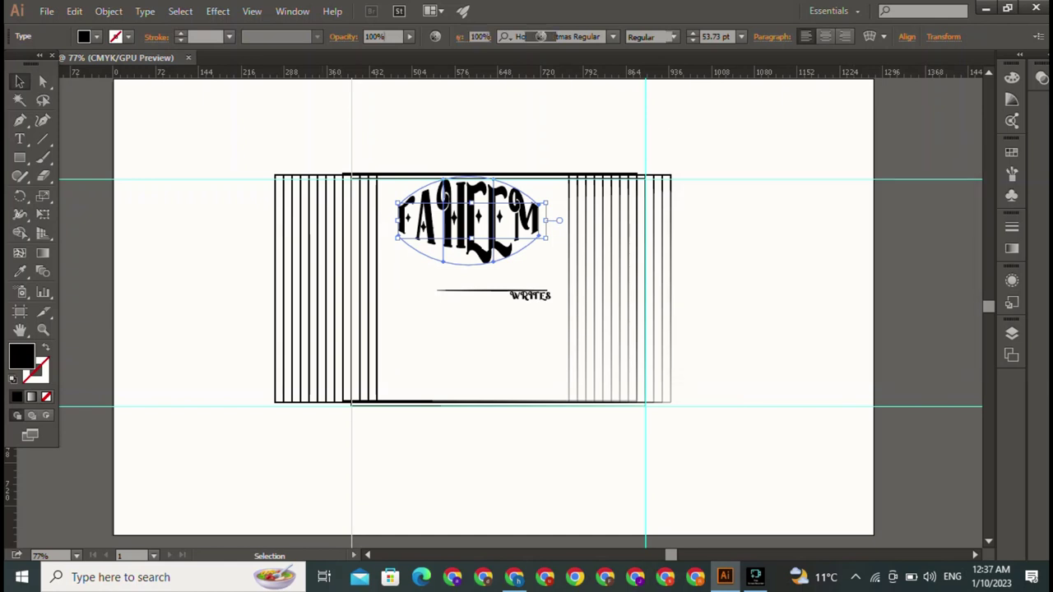
{"action": "key", "text": "ctrl+shift+a"}
{"action": "left_click_drag", "start_coordinate": [469, 218], "coordinate": [469, 277]}
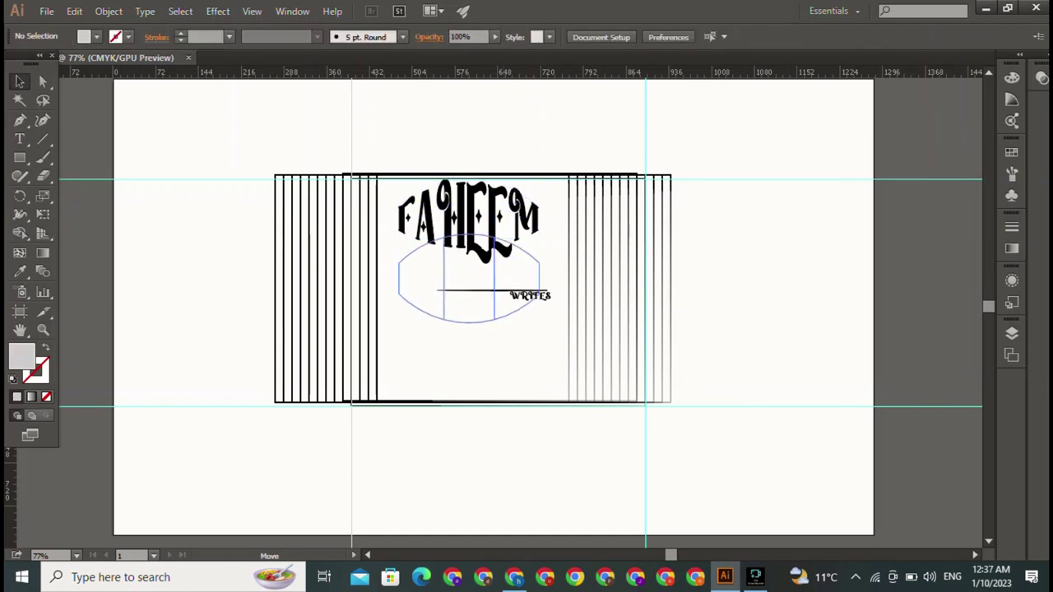
Position WRITES just beneath the lower line under FAHEEM.
{"action": "key", "text": "ctrl+shift+a"}
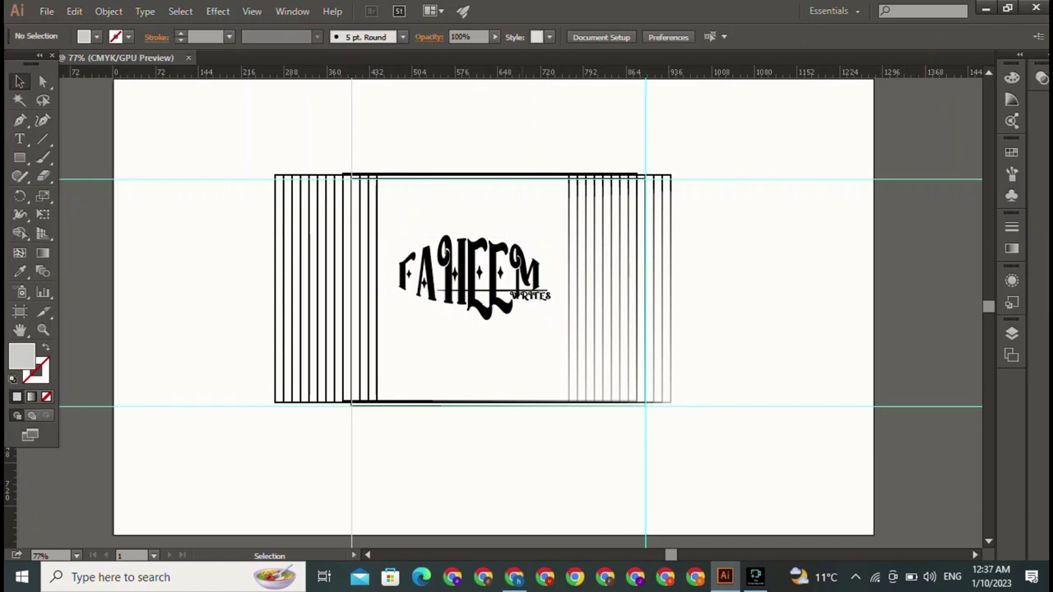
{"action": "left_click_drag", "start_coordinate": [526, 296], "coordinate": [481, 352]}
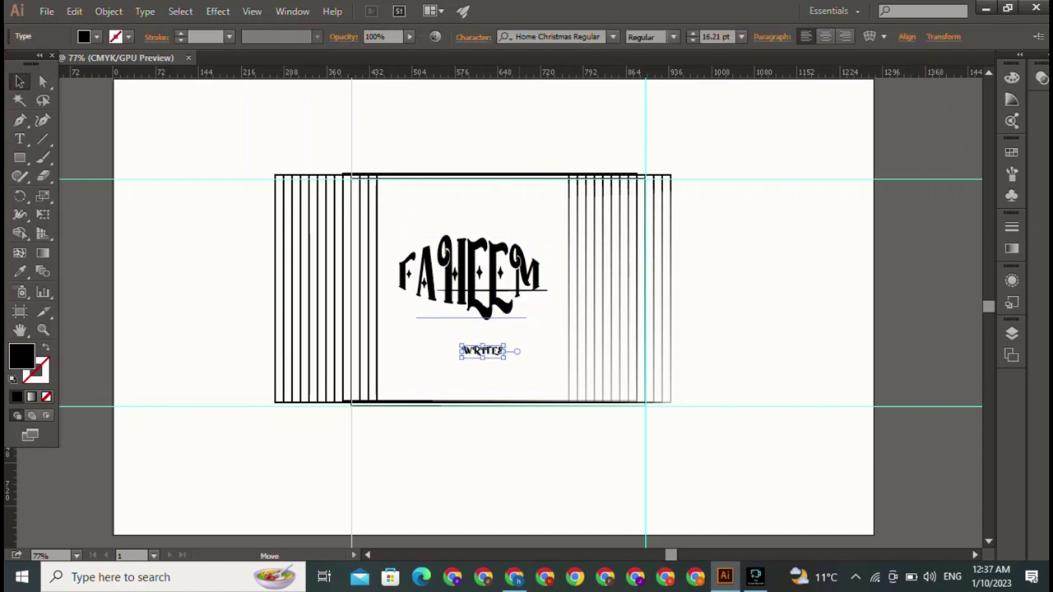
{"action": "left_click", "coordinate": [465, 322]}
{"action": "key", "text": "ctrl+shift+a"}
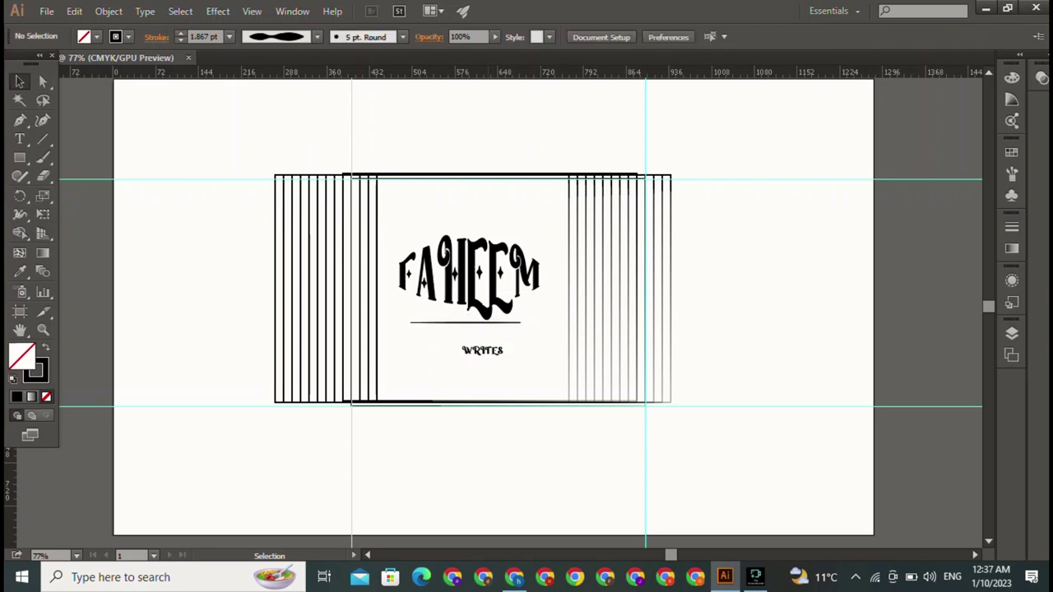
{"action": "left_click_drag", "start_coordinate": [484, 350], "coordinate": [500, 332]}
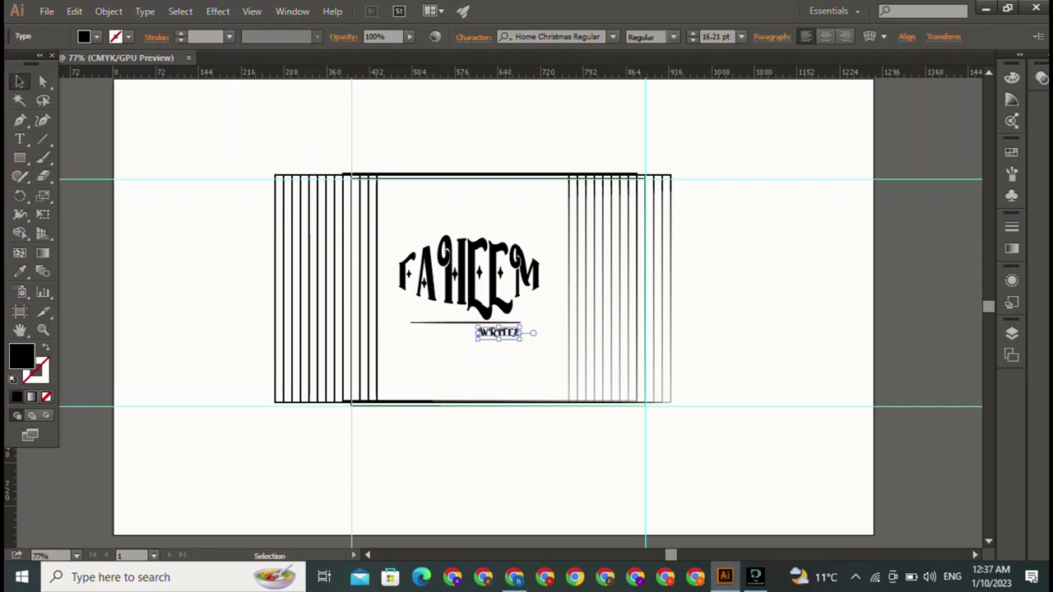
{"action": "key", "text": "ctrl+shift+a"}
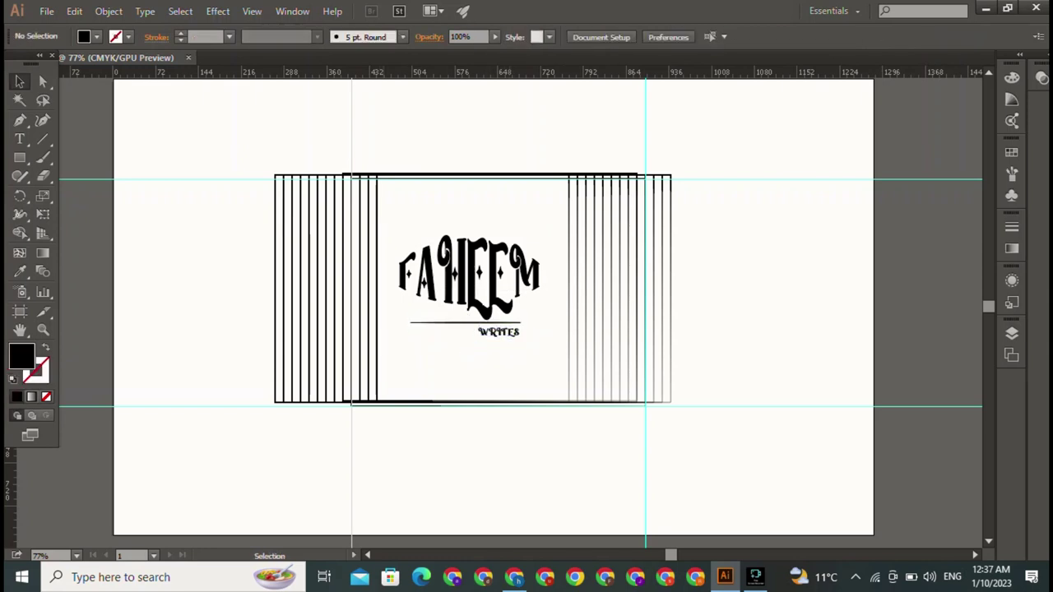
Duplicate the tapered line above FAHEEM and nudge WRITES slightly right.
{"action": "left_click", "coordinate": [465, 323]}
{"action": "mouse_move", "coordinate": [465, 322]}
{"action": "left_mouse_down"}
{"action": "mouse_move", "coordinate": [466, 226]}
{"action": "mouse_move", "coordinate": [453, 330]}
{"action": "mouse_move", "coordinate": [456, 322]}
{"action": "left_mouse_up"}
{"action": "key", "text": "ctrl+shift+a"}
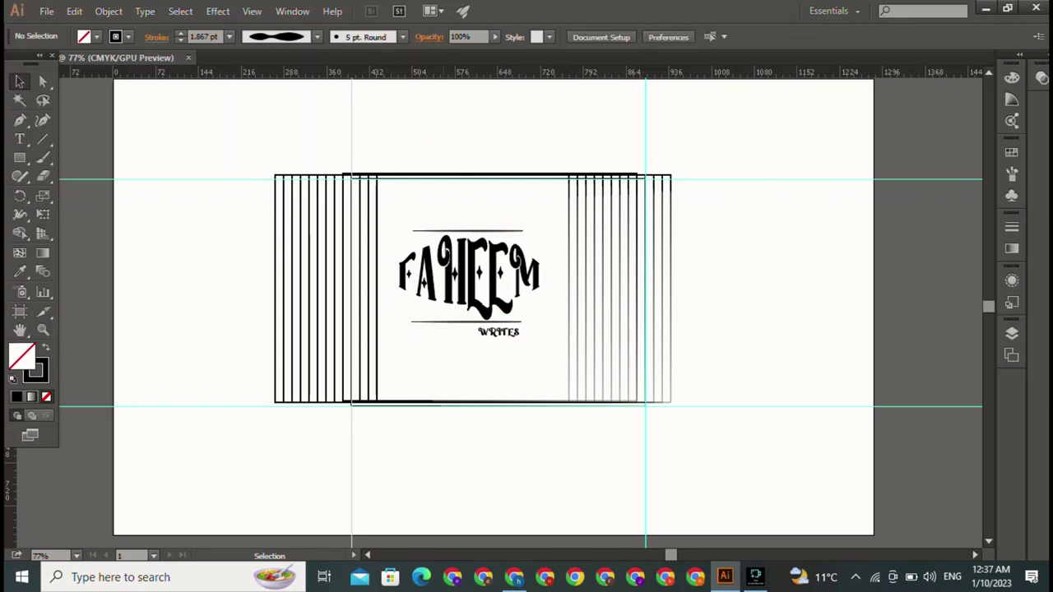
{"action": "left_click_drag", "start_coordinate": [498, 331], "coordinate": [505, 329]}
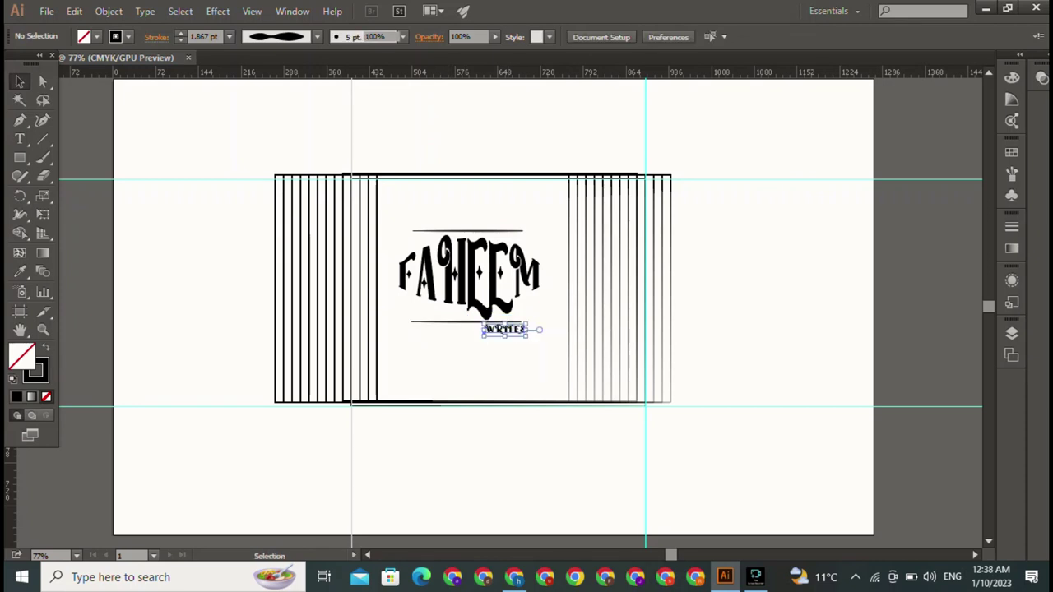